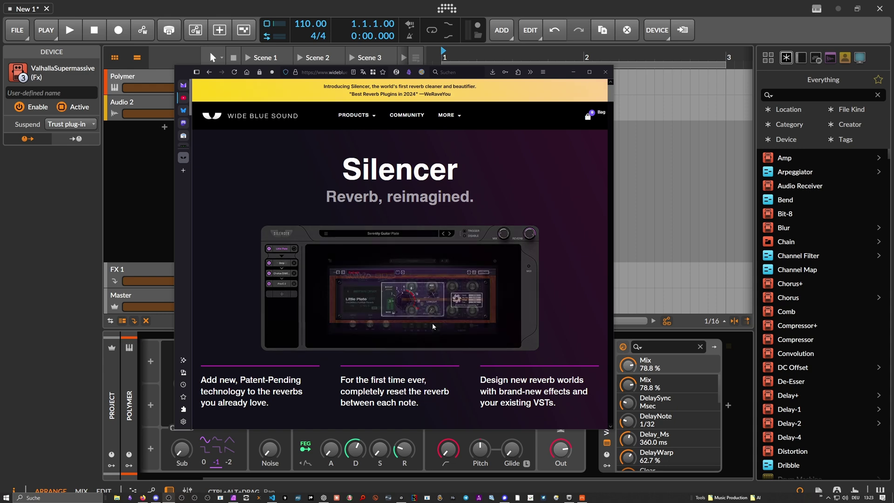
# Step: Switch from the browser to Bitwig Studio and position the ValhallaSupermassive window above the Polymer device chain
pyautogui.click(383, 8)
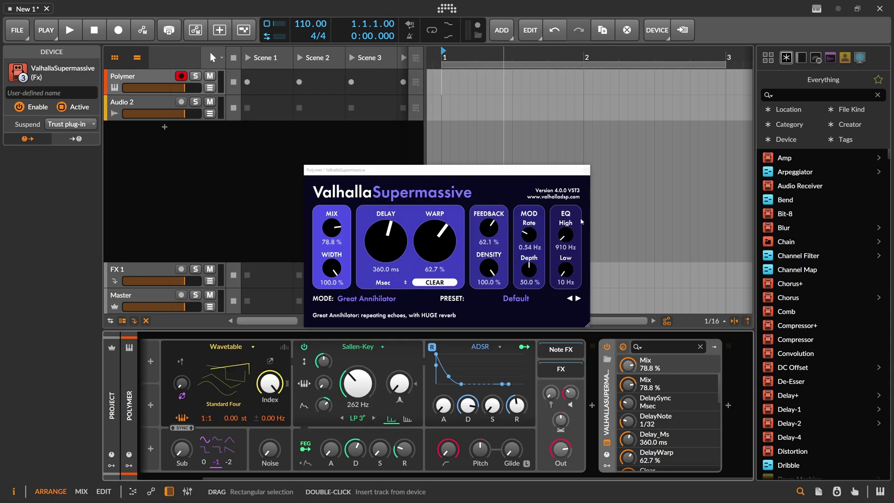
pyautogui.moveTo(434, 177); pyautogui.dragTo(562, 122)
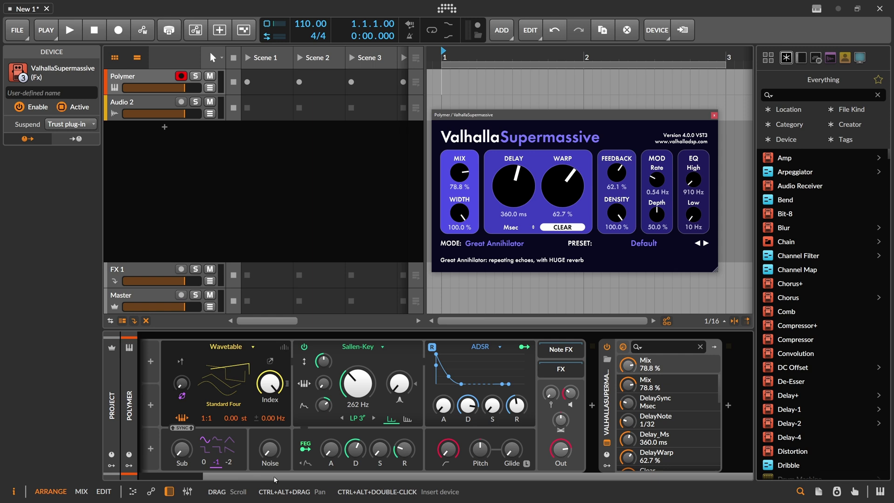
pyautogui.scroll(2, 199, 472)
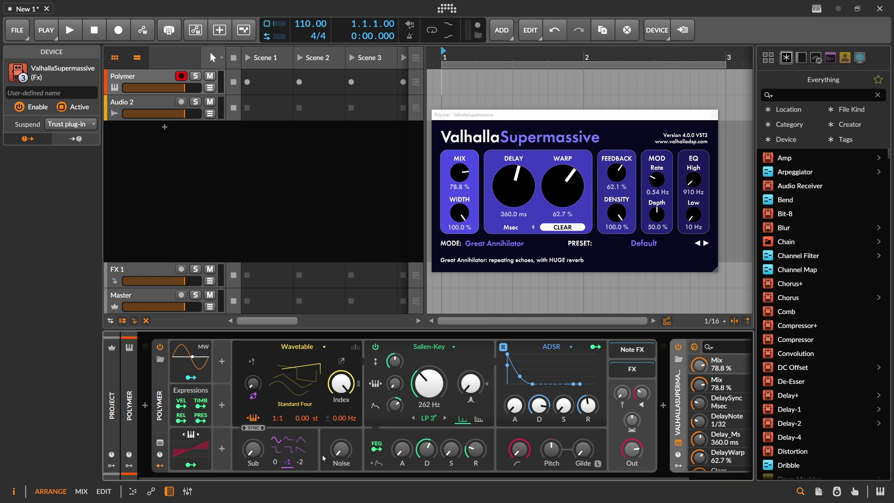
pyautogui.scroll(-2, 322, 480)
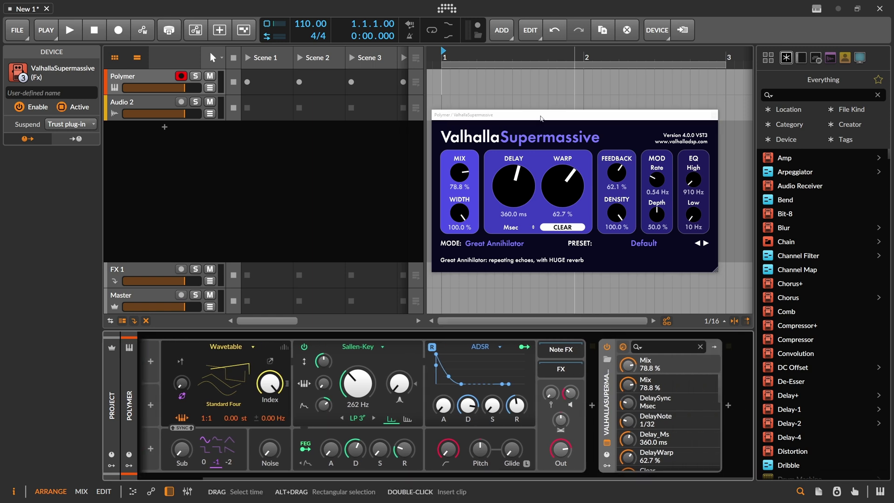
pyautogui.moveTo(539, 118); pyautogui.dragTo(411, 108)
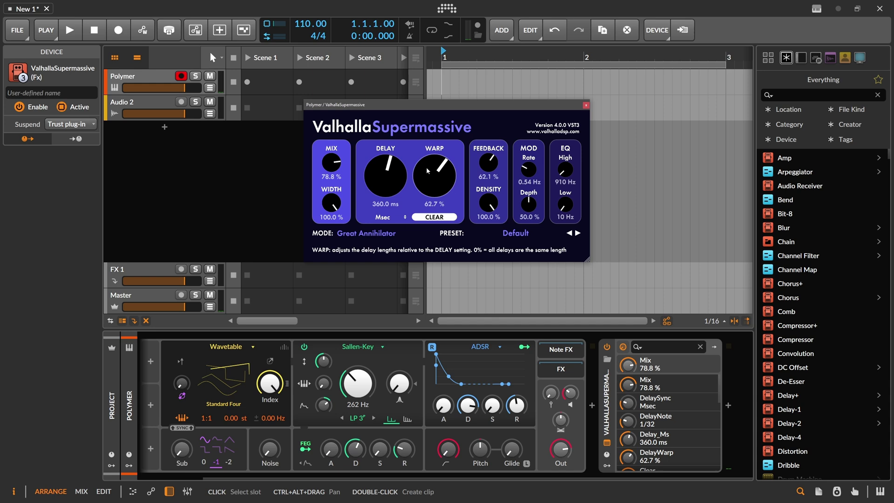
# Step: Insert a Chain container between Polymer and ValhallaSupermassive, and move ValhallaSupermassive into it
pyautogui.click(593, 406)
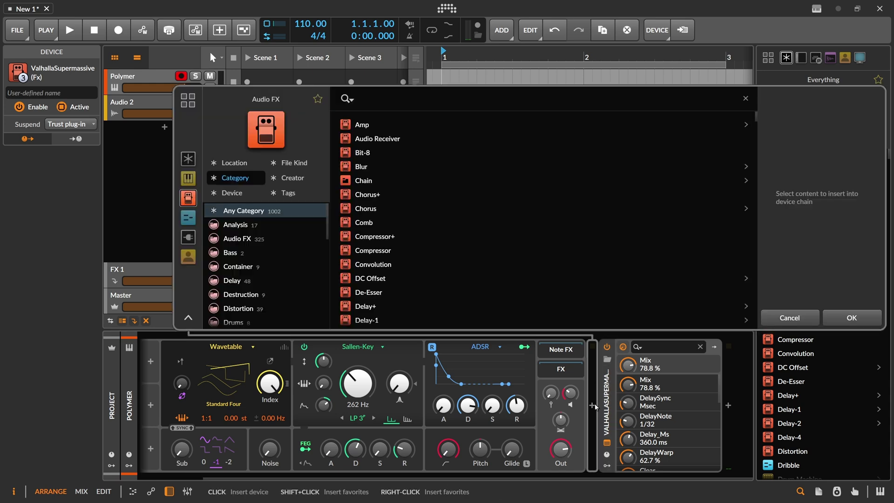
pyautogui.write('chain')
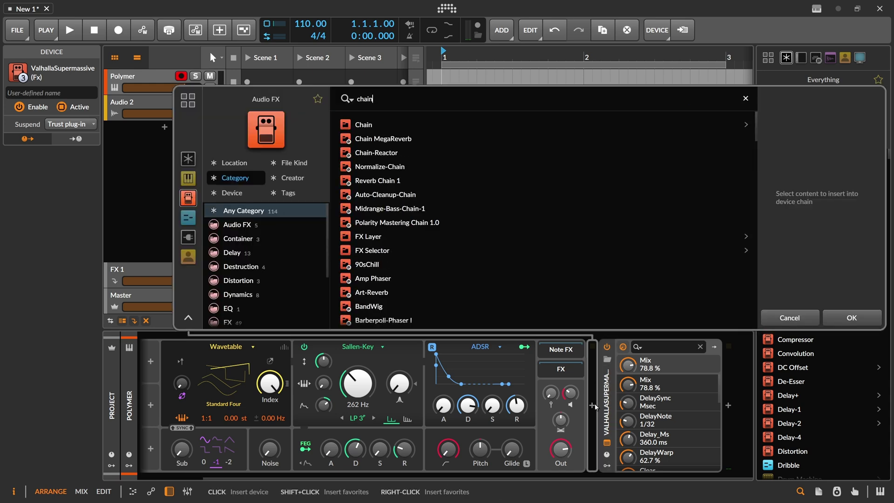
pyautogui.press('Return')
pyautogui.moveTo(482, 478); pyautogui.dragTo(569, 478)
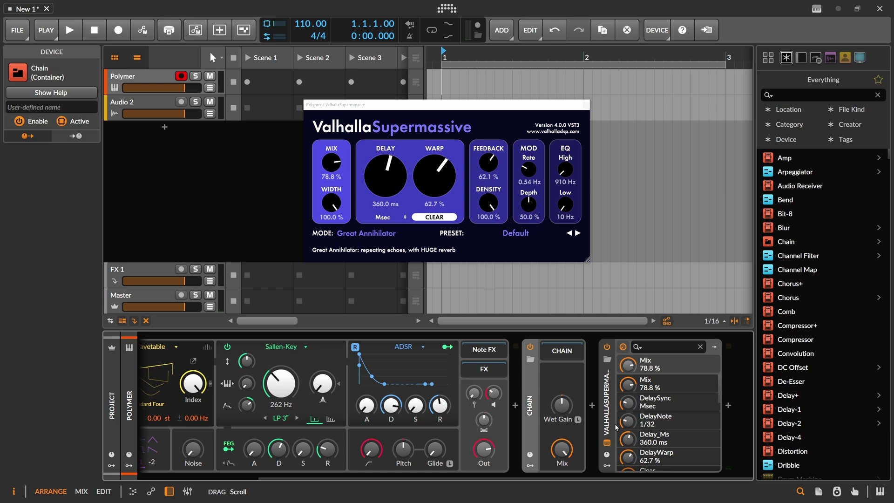
pyautogui.moveTo(606, 397); pyautogui.dragTo(562, 351)
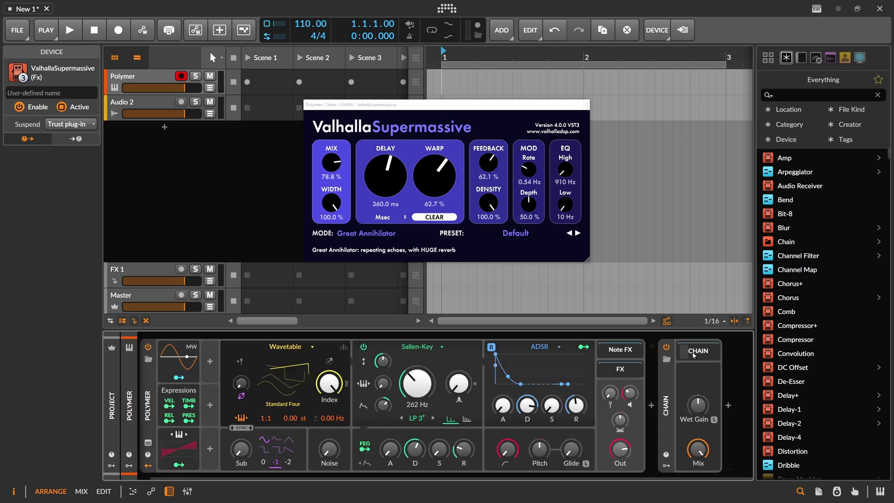
pyautogui.scroll(-3, 661, 470)
pyautogui.moveTo(661, 470); pyautogui.dragTo(684, 470)
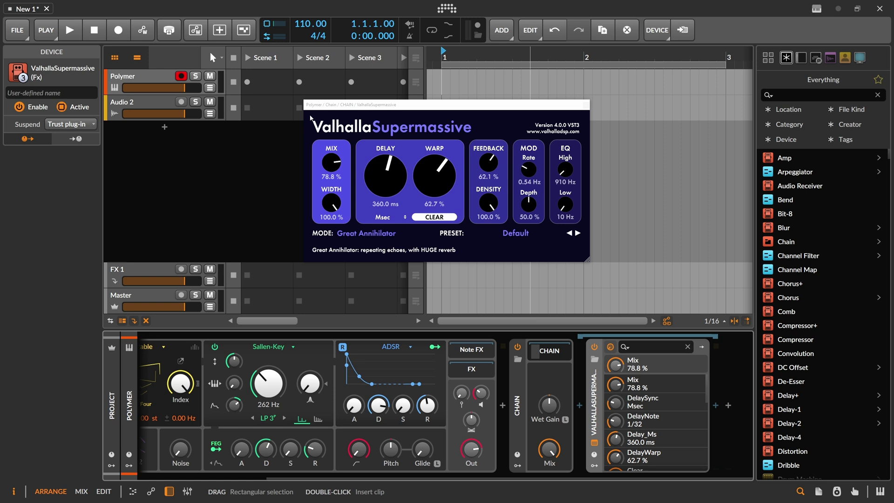
# Step: Set ValhallaSupermassive's mix to 100 % and the Chain's mix to about 38 %
pyautogui.moveTo(335, 163); pyautogui.dragTo(336, 120)
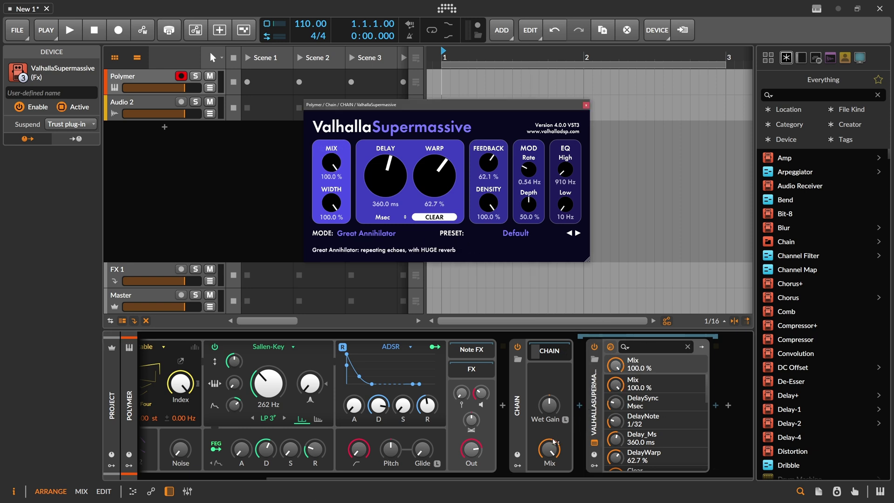
pyautogui.moveTo(553, 442)
pyautogui.mouseDown()
pyautogui.moveTo(553, 470)
pyautogui.moveTo(549, 450)
pyautogui.mouseUp()
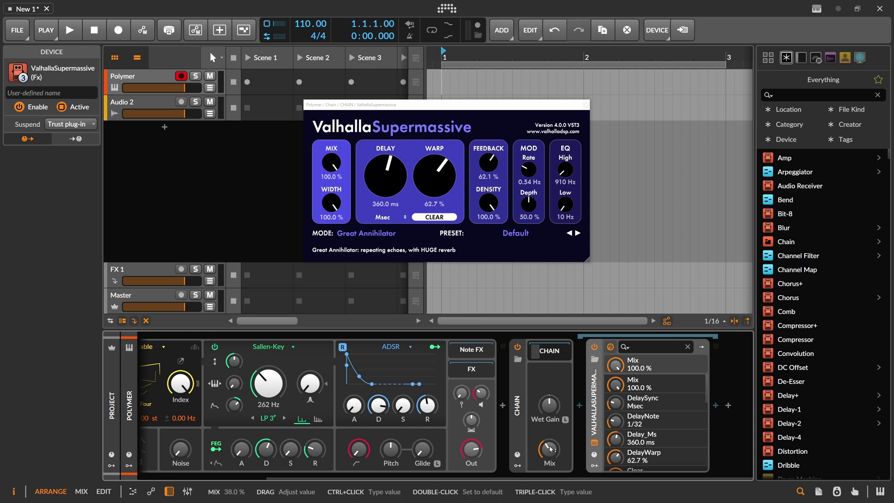
# Step: Add an ADSR modulator to the Chain device
pyautogui.click(518, 465)
pyautogui.click(537, 362)
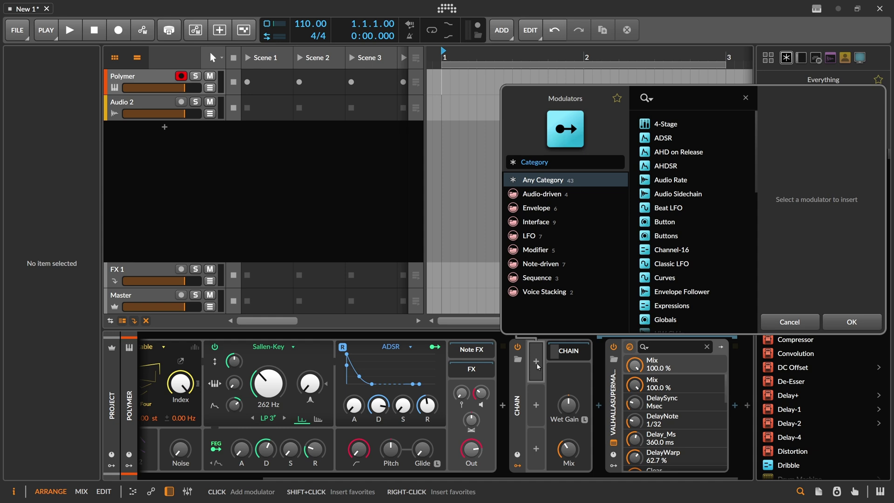
pyautogui.write('ads')
pyautogui.press('Return')
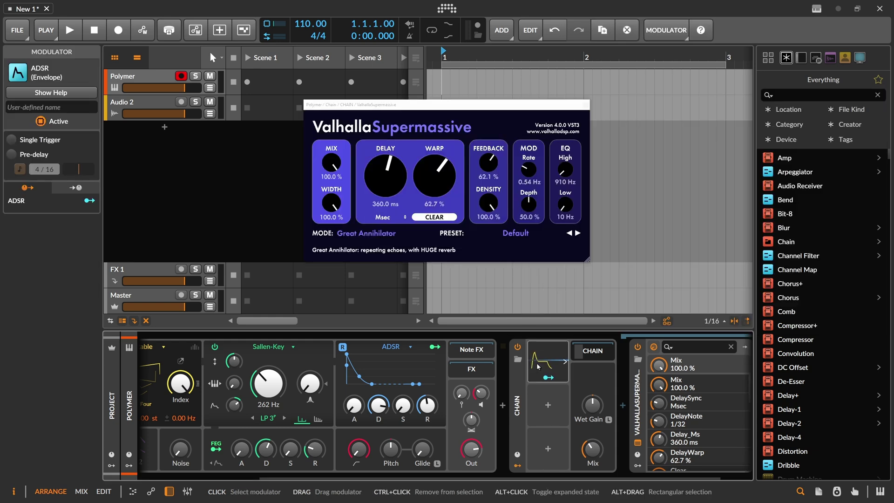
# Step: Expand the Chain's ADSR modulator and reduce its attack, decay, sustain and release to the minimum
pyautogui.click(538, 366)
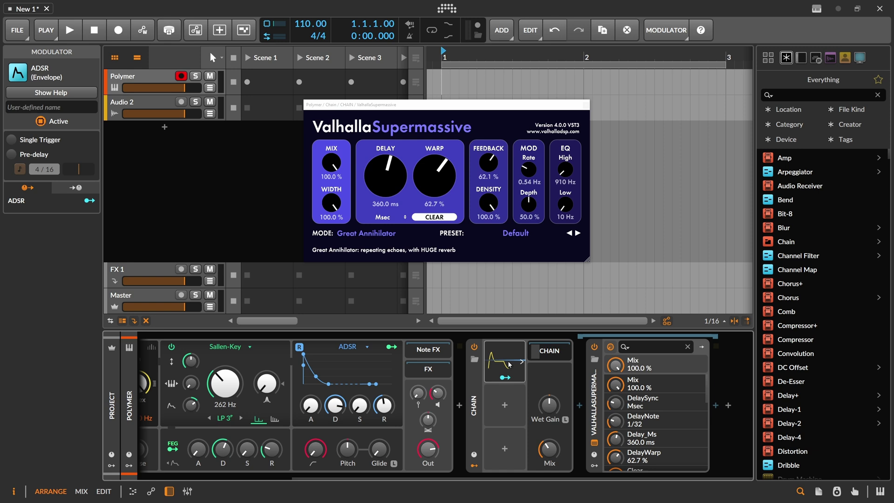
pyautogui.moveTo(544, 446); pyautogui.dragTo(543, 486)
pyautogui.moveTo(567, 448); pyautogui.dragTo(592, 489)
pyautogui.moveTo(616, 449); pyautogui.dragTo(616, 470)
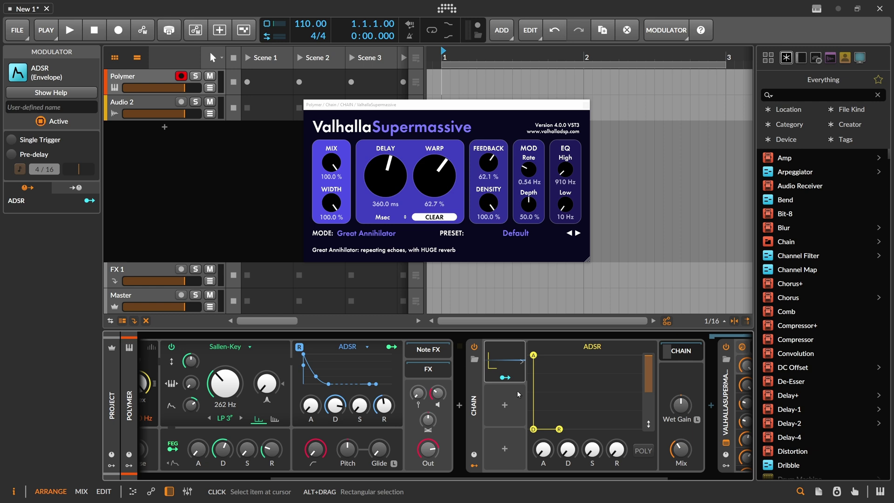
# Step: Route the Chain's ADSR modulator to ValhallaSupermassive's on/off state with an amount of -1.00
pyautogui.moveTo(453, 478); pyautogui.dragTo(561, 480)
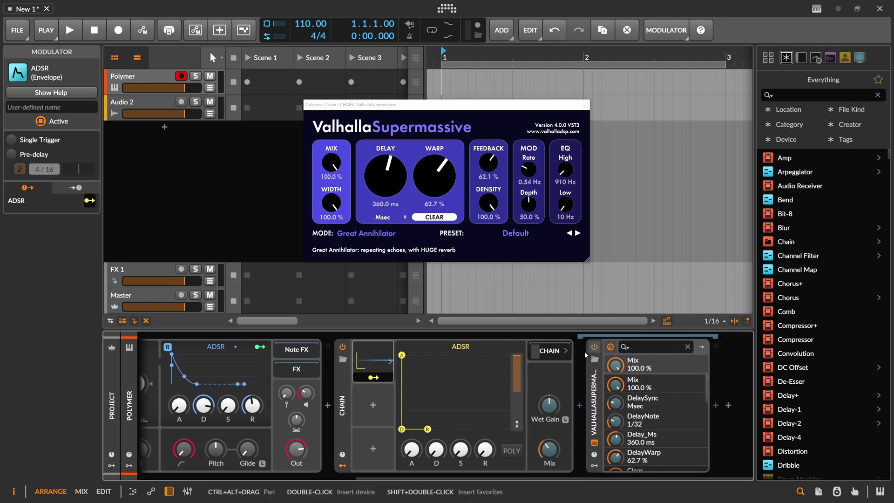
pyautogui.moveTo(594, 347); pyautogui.dragTo(594, 373)
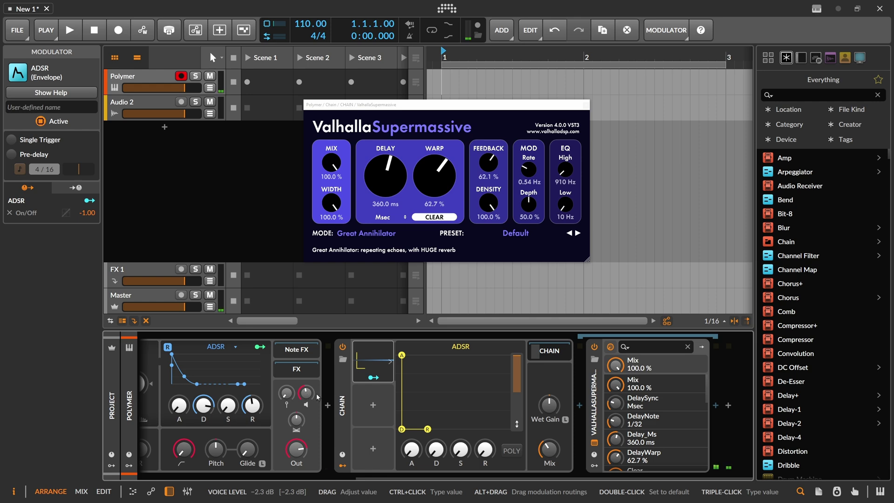
# Step: Insert an Arpeggiator note effect in front of Polymer
pyautogui.scroll(5, 145, 406)
pyautogui.click(146, 407)
pyautogui.write('ar')
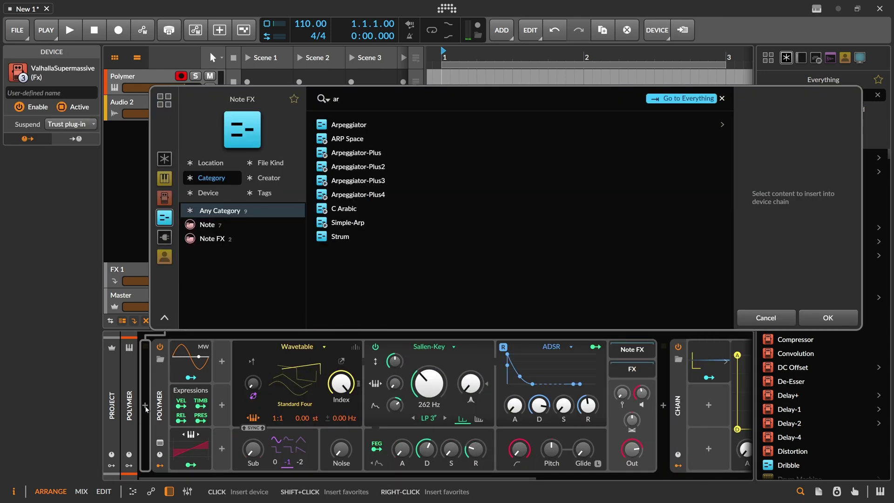
pyautogui.press('Return')
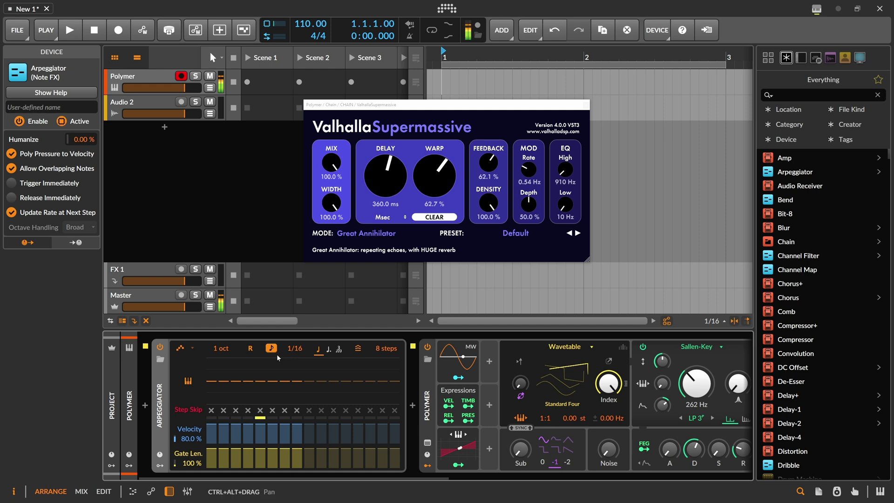
# Step: Raise the envelope modulation amount of Polymer's Sallen-Key filter
pyautogui.moveTo(378, 478); pyautogui.dragTo(665, 463)
pyautogui.scroll(5, 272, 387)
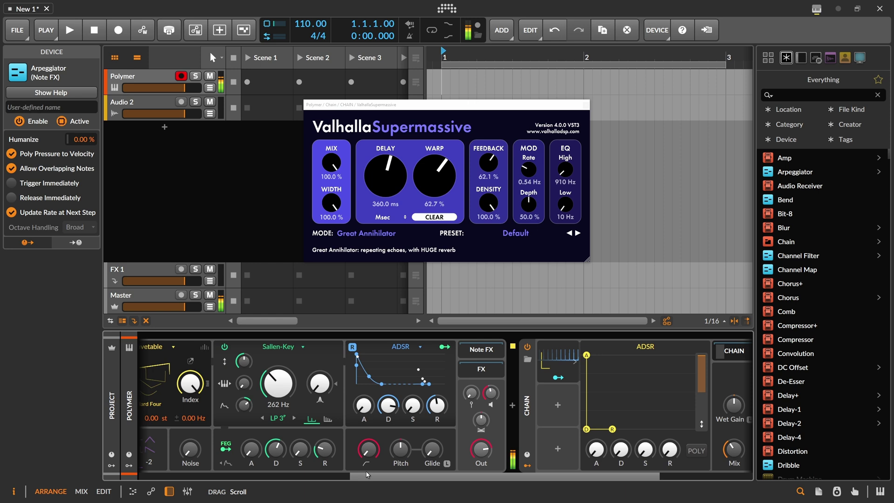
pyautogui.moveTo(272, 405); pyautogui.dragTo(271, 385)
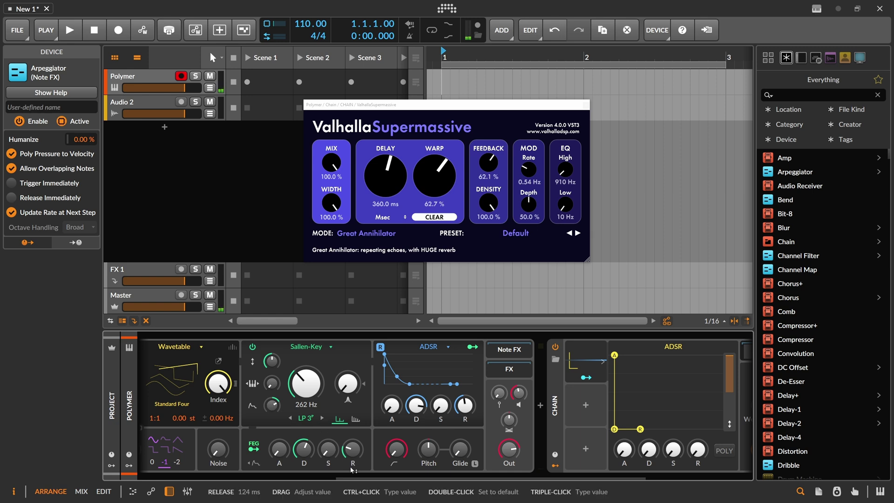
# Step: Collapse the ADSR modulator, disable ValhallaSupermassive and insert the Raum reverb before it inside the Chain
pyautogui.moveTo(357, 477); pyautogui.dragTo(465, 477)
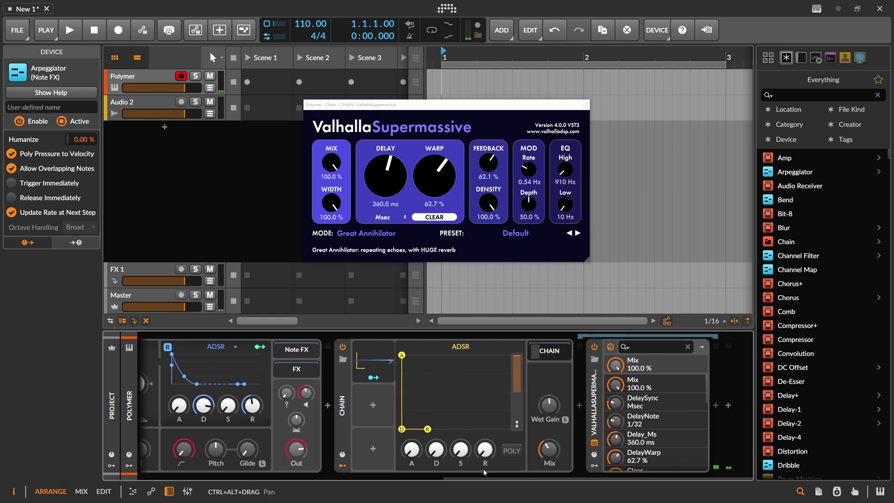
pyautogui.click(376, 363)
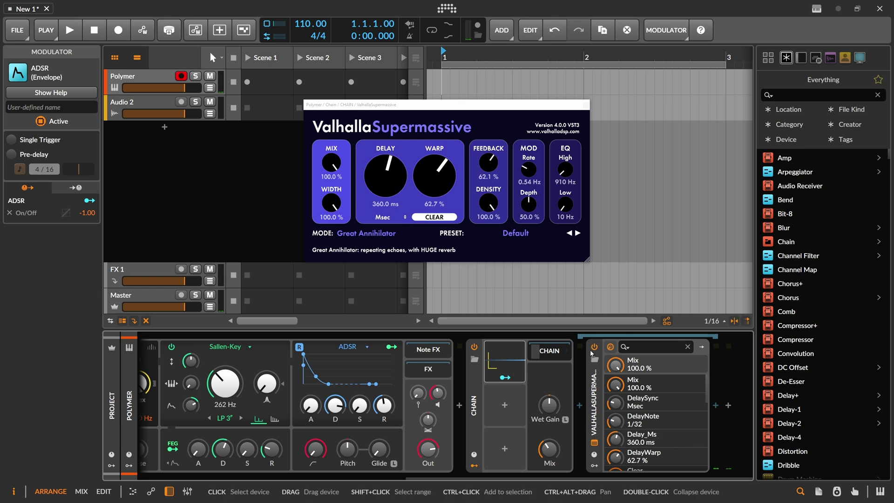
pyautogui.click(583, 411)
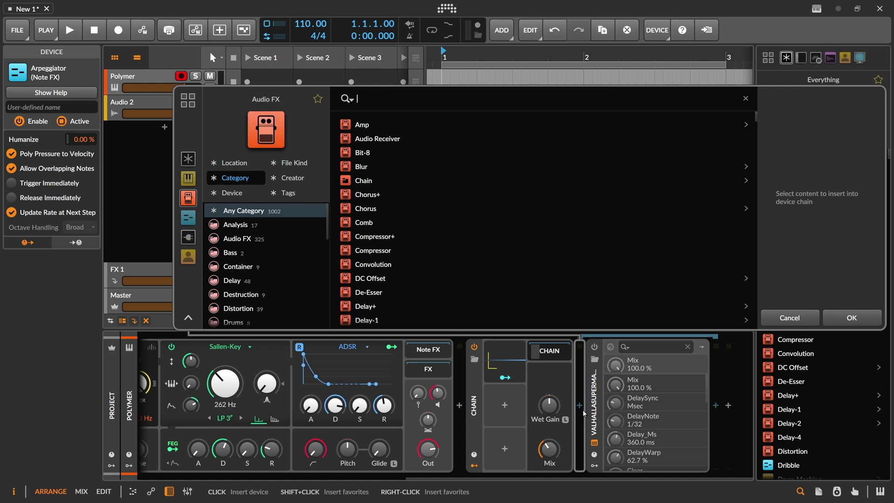
pyautogui.write('raum')
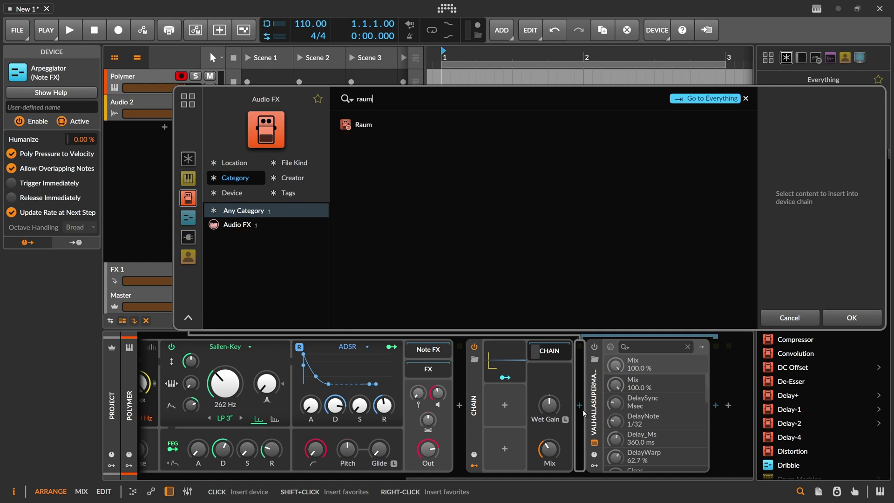
pyautogui.press('Return')
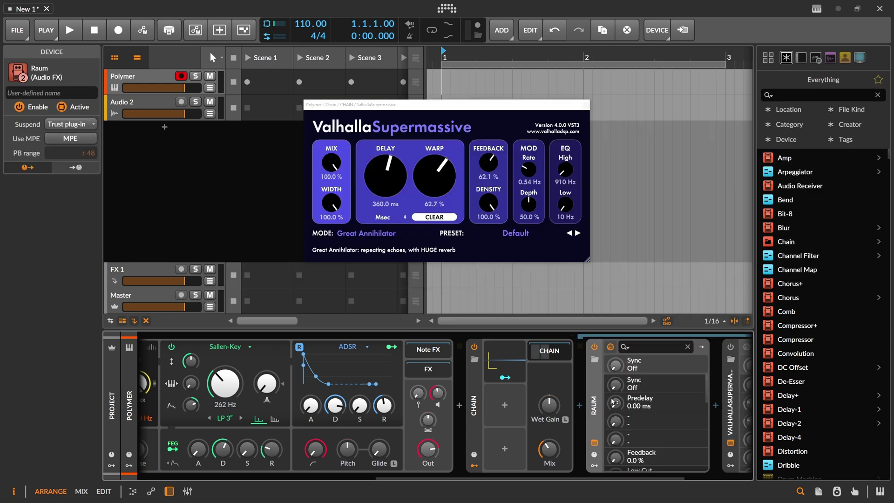
# Step: Set Raum's mix to fully wet with the mix lock on, and close the ValhallaSupermassive window
pyautogui.moveTo(440, 183); pyautogui.dragTo(432, 206)
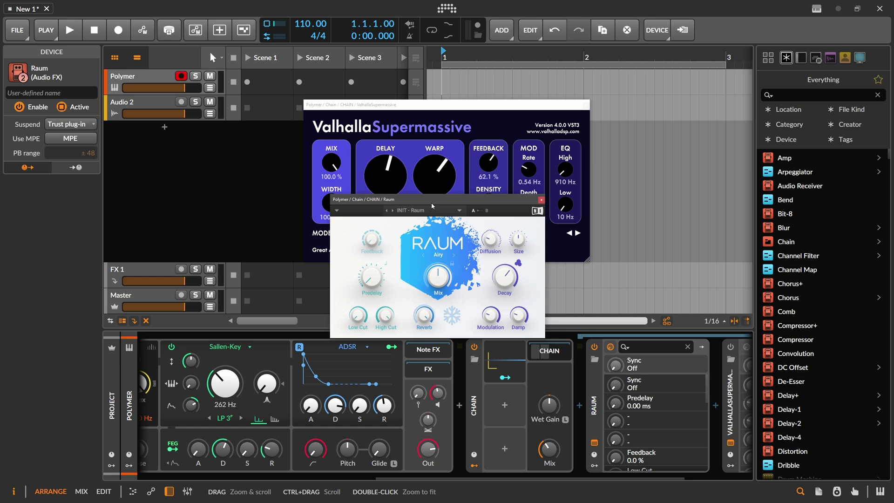
pyautogui.click(439, 277)
pyautogui.click(453, 263)
pyautogui.click(585, 104)
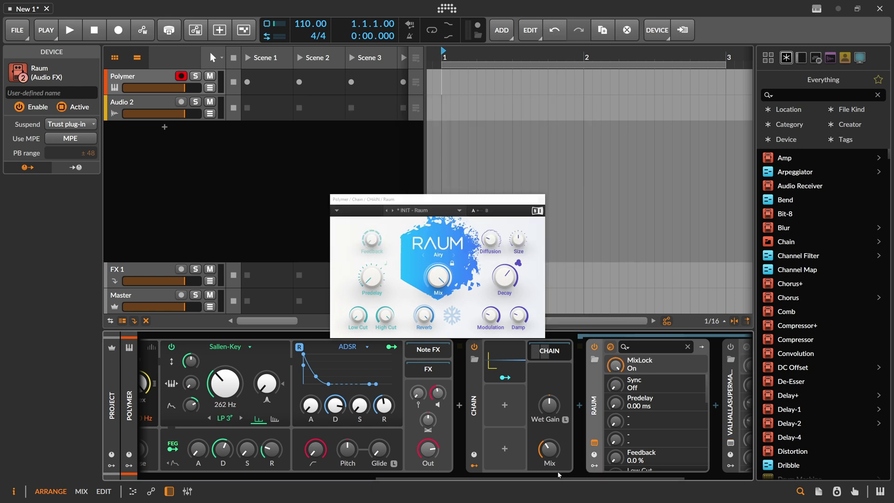
# Step: Route the Chain's ADSR modulator to Raum's on/off state with an amount of -1.00
pyautogui.moveTo(557, 476); pyautogui.dragTo(603, 476)
pyautogui.moveTo(458, 200); pyautogui.dragTo(537, 127)
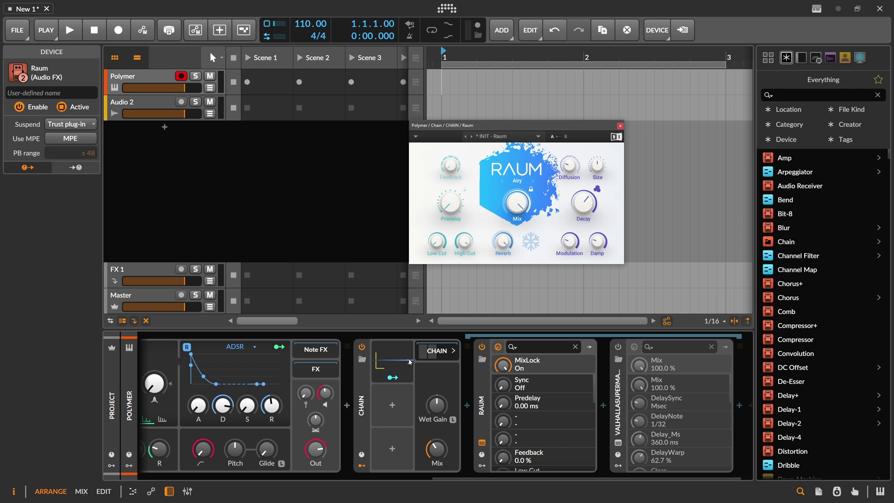
pyautogui.click(392, 377)
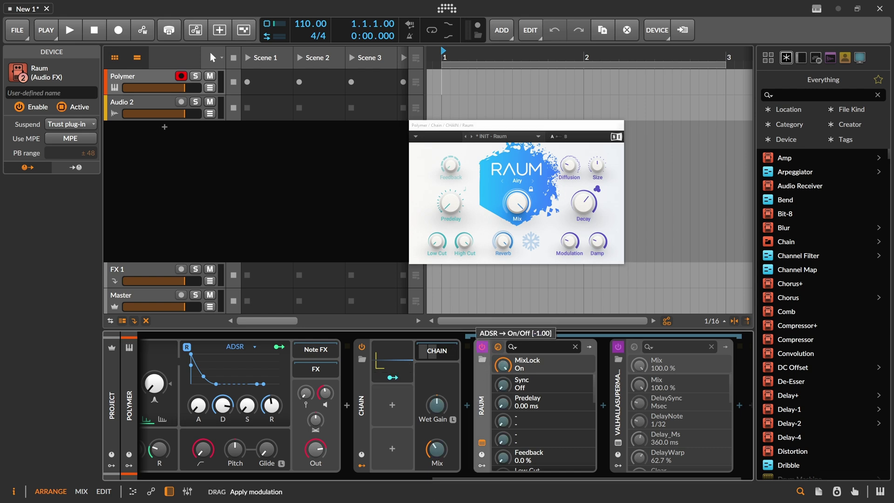
pyautogui.moveTo(517, 129); pyautogui.dragTo(493, 122)
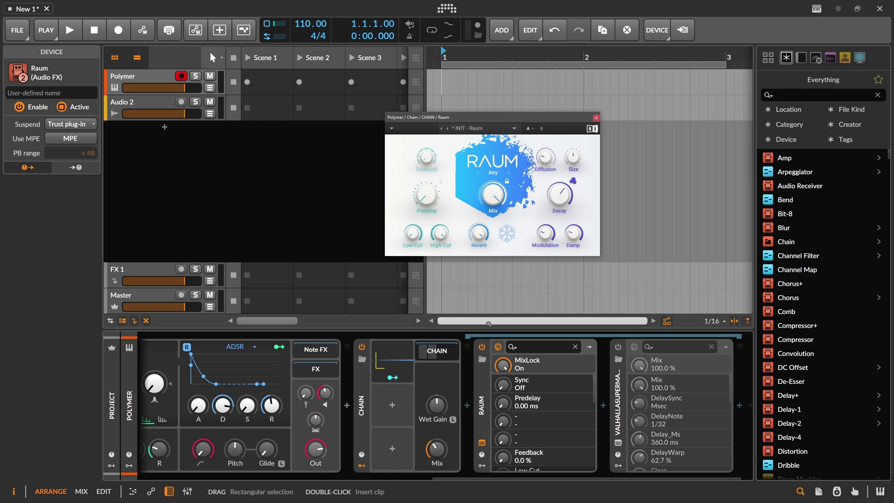
# Step: Switch the Raum reverb off and back on, repositioning its window
pyautogui.click(482, 346)
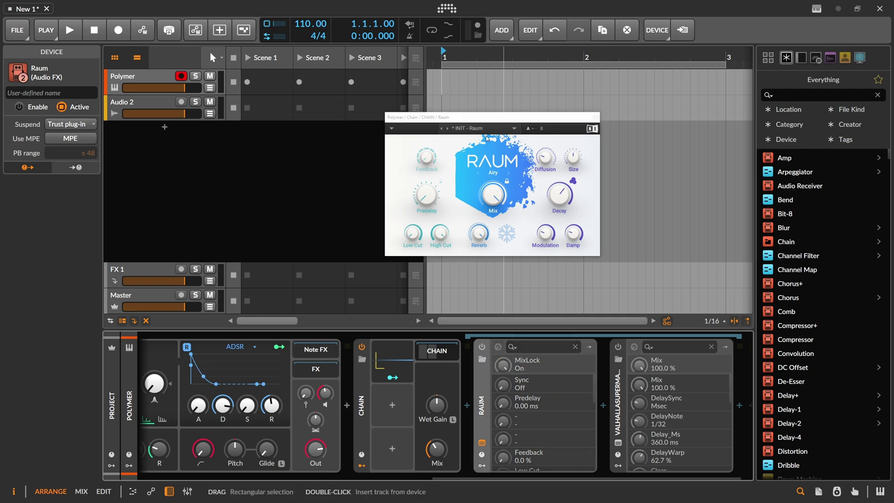
pyautogui.moveTo(474, 117); pyautogui.dragTo(497, 133)
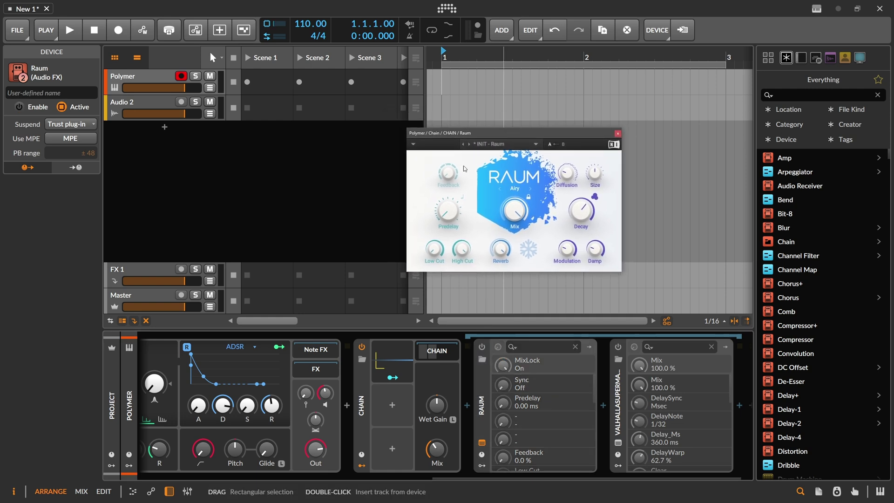
pyautogui.click(483, 346)
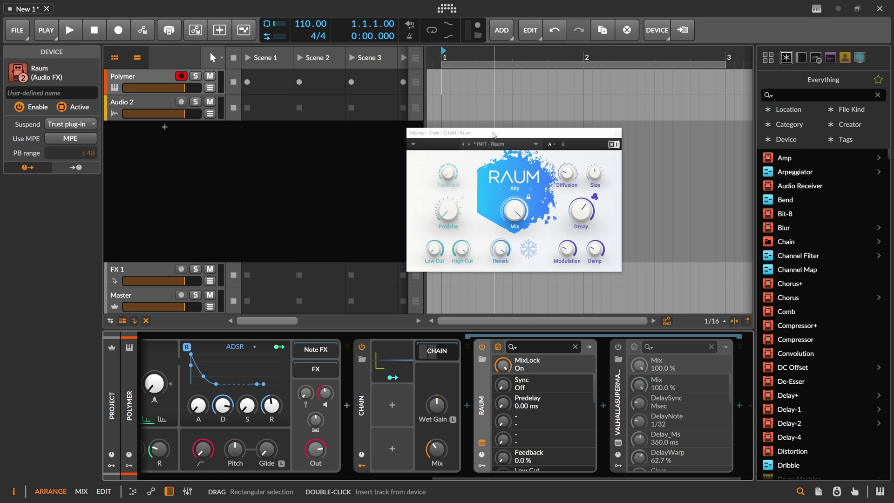
# Step: Deactivate the Chain's ADSR modulator and reactivate it to compare the reverb with and without resetting
pyautogui.moveTo(494, 133); pyautogui.dragTo(512, 135)
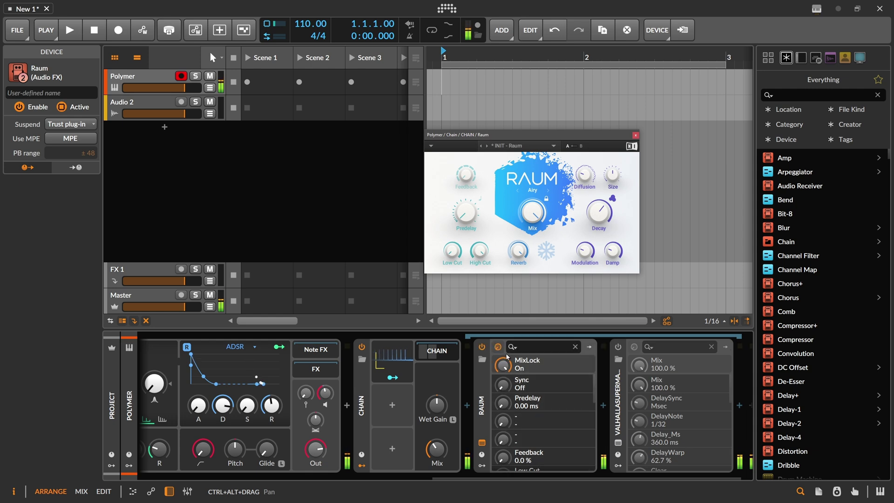
pyautogui.rightClick(401, 356)
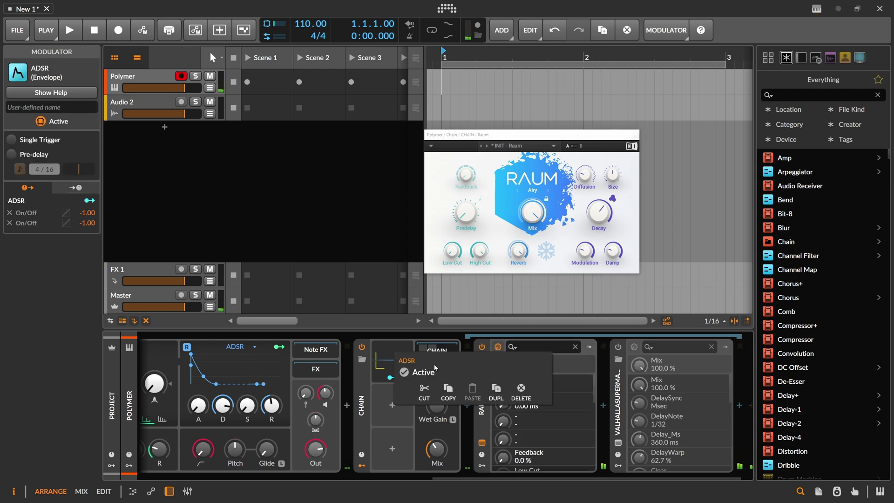
pyautogui.click(431, 370)
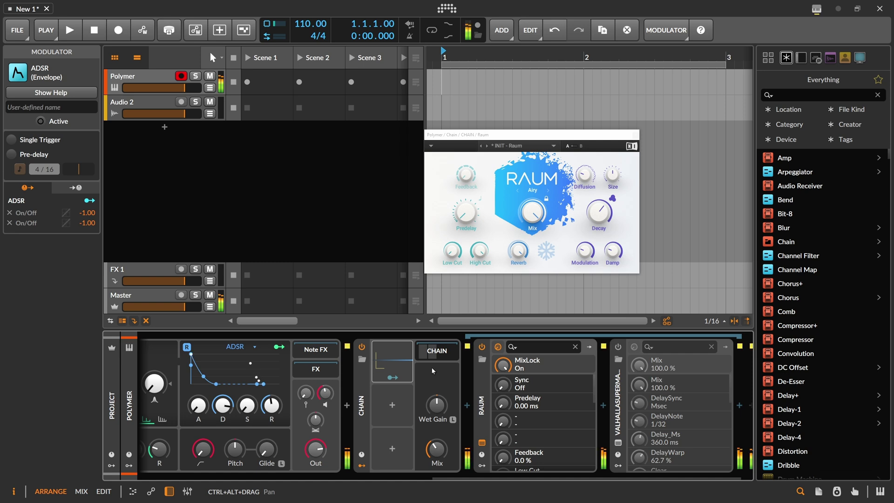
pyautogui.rightClick(396, 354)
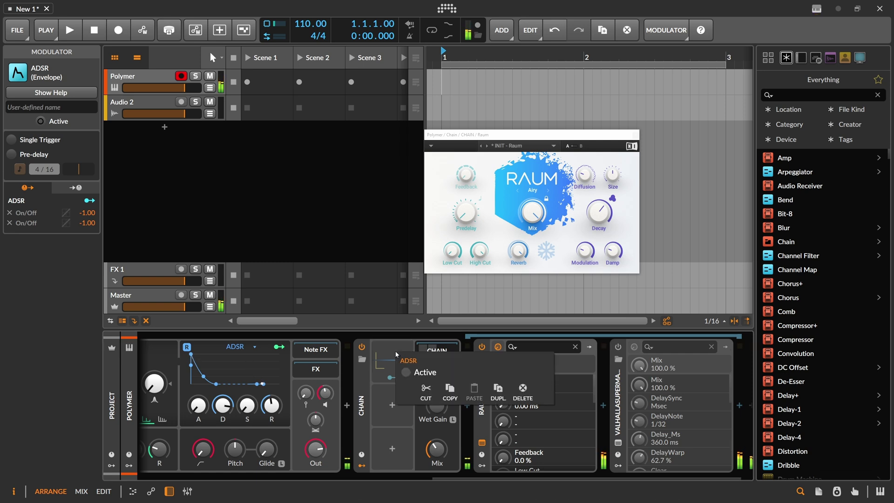
pyautogui.click(424, 367)
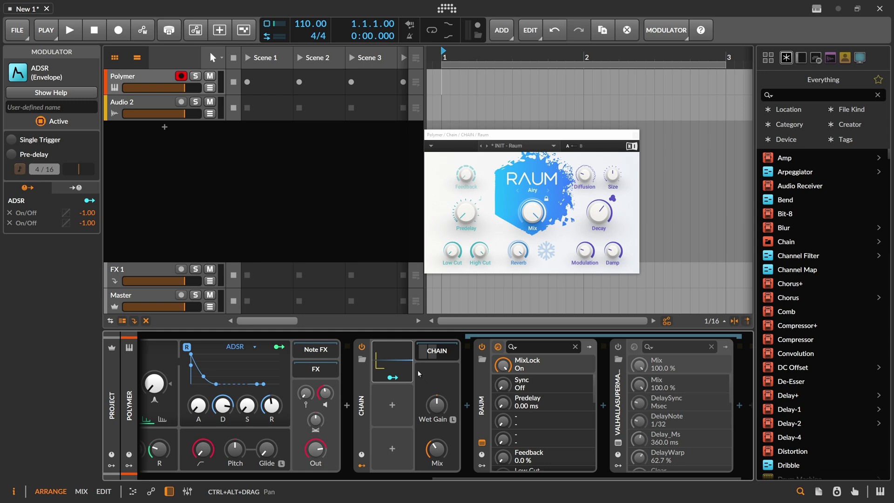
# Step: Raise the Raum reverb's decay to 200 s
pyautogui.moveTo(428, 476); pyautogui.dragTo(324, 467)
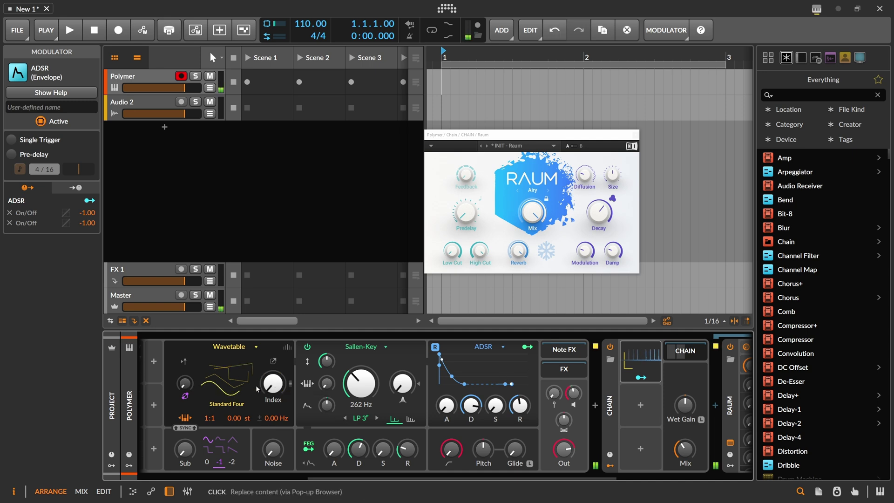
pyautogui.moveTo(600, 220); pyautogui.dragTo(599, 186)
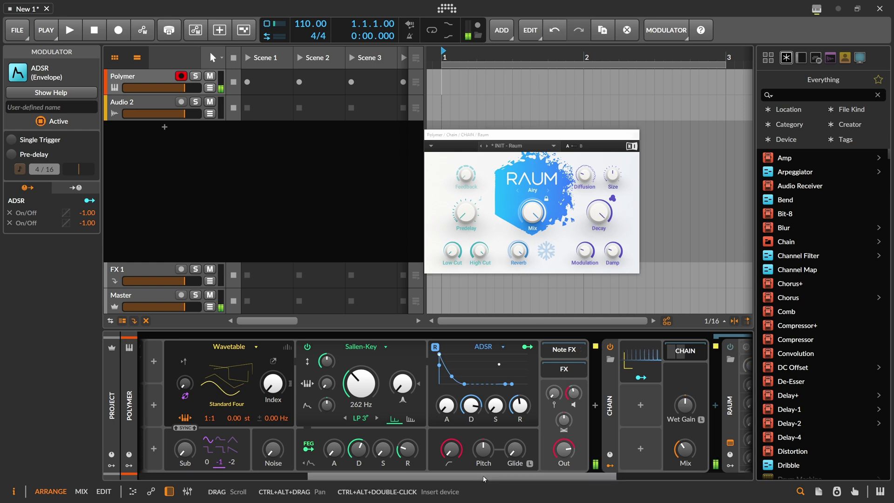
# Step: Add a Segments modulator to the Chain and set its playback to one-shot instead of looping
pyautogui.hscroll(5, 605, 468)
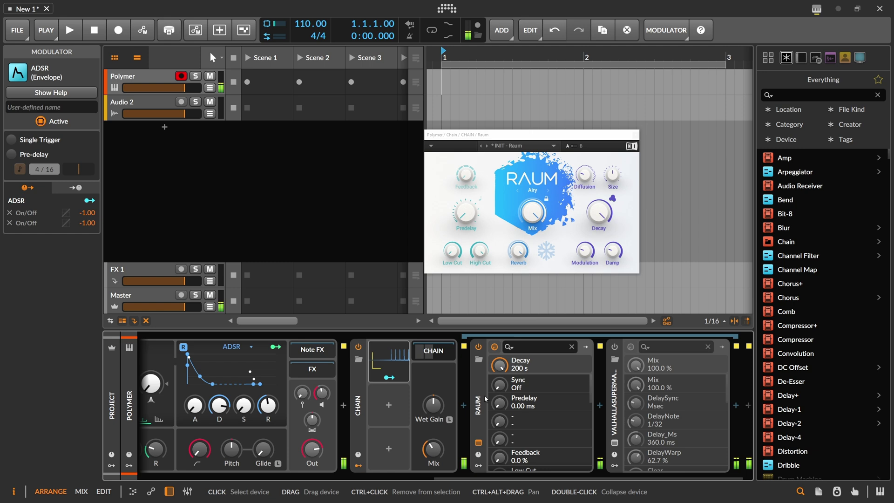
pyautogui.click(393, 406)
pyautogui.write('se')
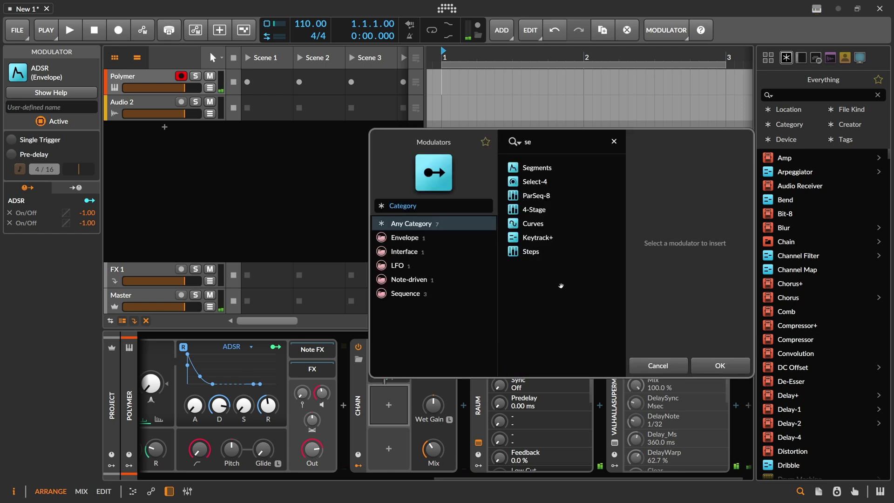
pyautogui.doubleClick(551, 171)
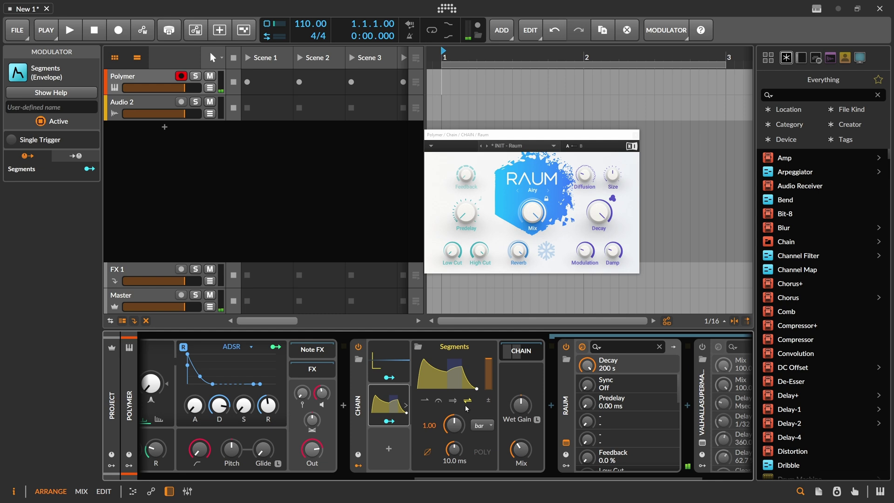
pyautogui.click(425, 400)
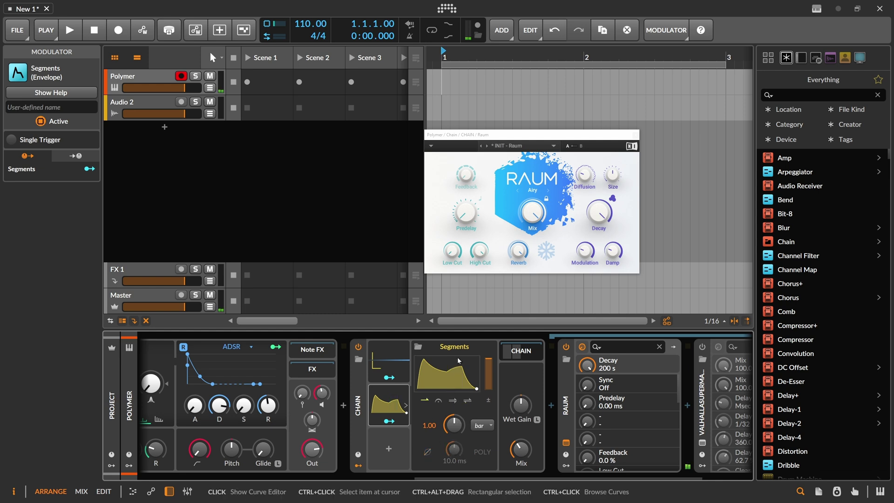
# Step: Reshape the Segments curve by raising its middle point to 100 %, removing the following point and bending the final fall outward
pyautogui.click(446, 375)
pyautogui.moveTo(507, 135); pyautogui.dragTo(547, 47)
pyautogui.moveTo(509, 247); pyautogui.dragTo(510, 198)
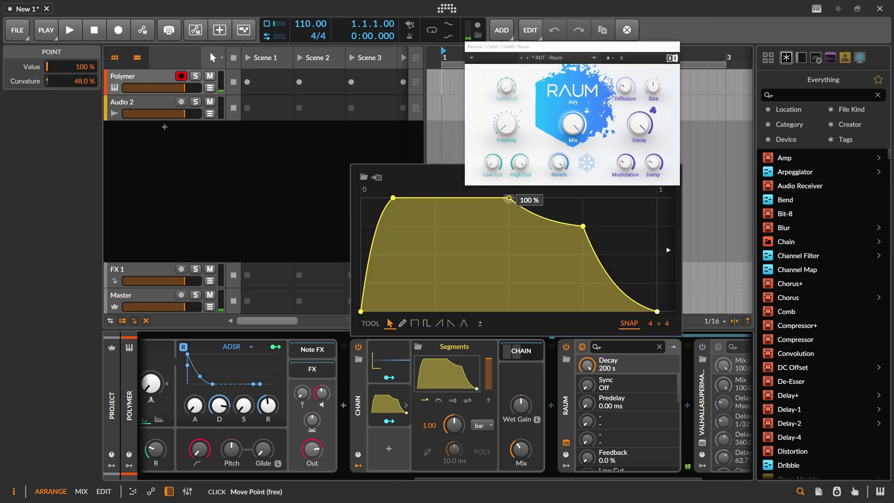
pyautogui.doubleClick(582, 225)
pyautogui.moveTo(555, 256); pyautogui.dragTo(555, 200)
# Step: Route the Segments modulator to the Chain's Mix with an amount of -1.00
pyautogui.click(389, 421)
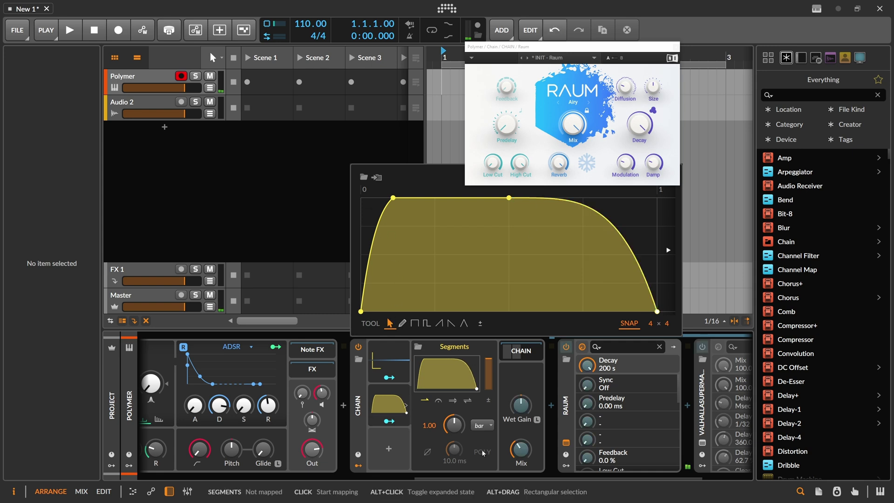
pyautogui.moveTo(527, 451); pyautogui.dragTo(527, 363)
# Step: Refine the Segments curve with a short, steep attack and a 100 % plateau ending about a third of the way along
pyautogui.moveTo(393, 198); pyautogui.dragTo(435, 198)
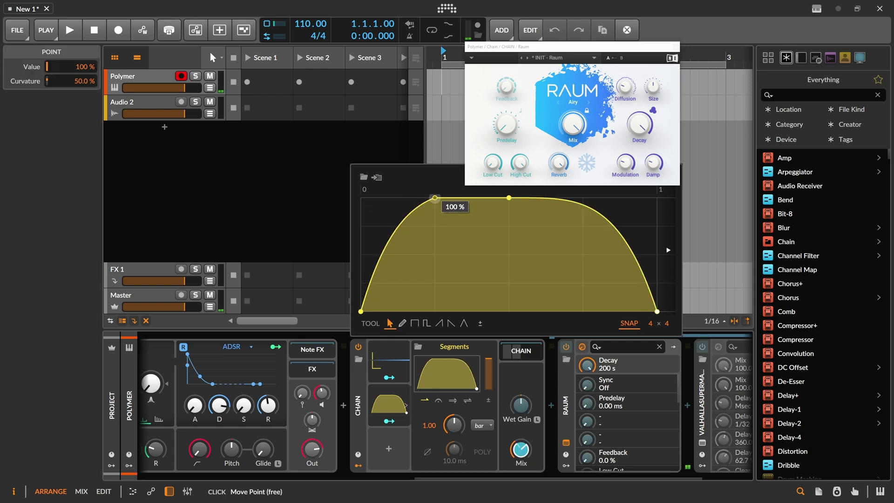
pyautogui.moveTo(401, 226); pyautogui.dragTo(401, 279)
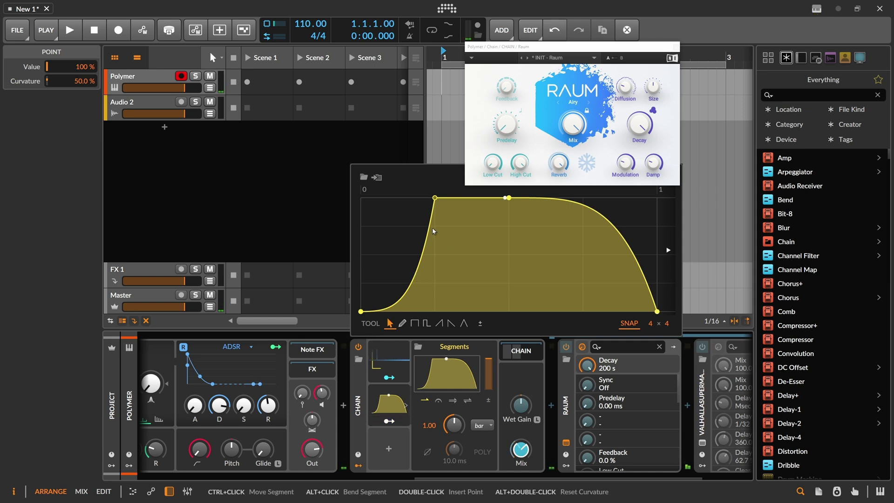
pyautogui.moveTo(422, 257); pyautogui.dragTo(387, 198)
pyautogui.moveTo(509, 199); pyautogui.dragTo(467, 199)
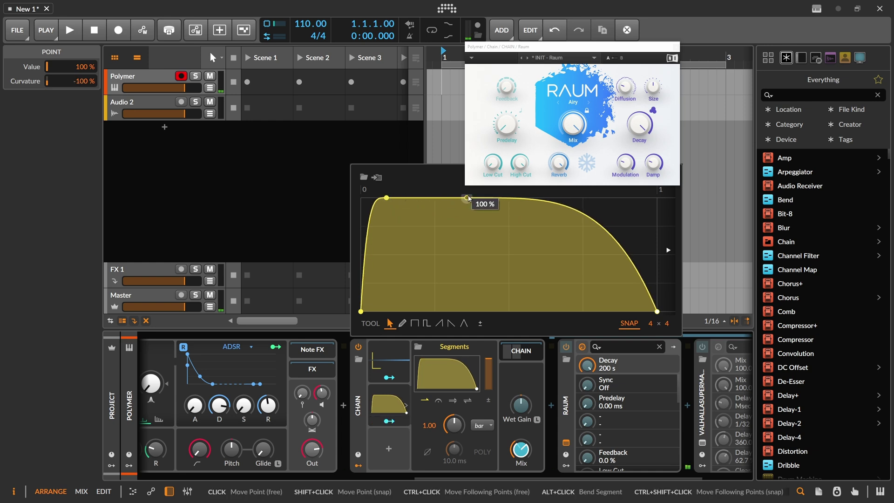
# Step: Set the Segments rate unit to an eighth note, shorten the curve's attack further and close the Raum window
pyautogui.click(481, 424)
pyautogui.click(522, 248)
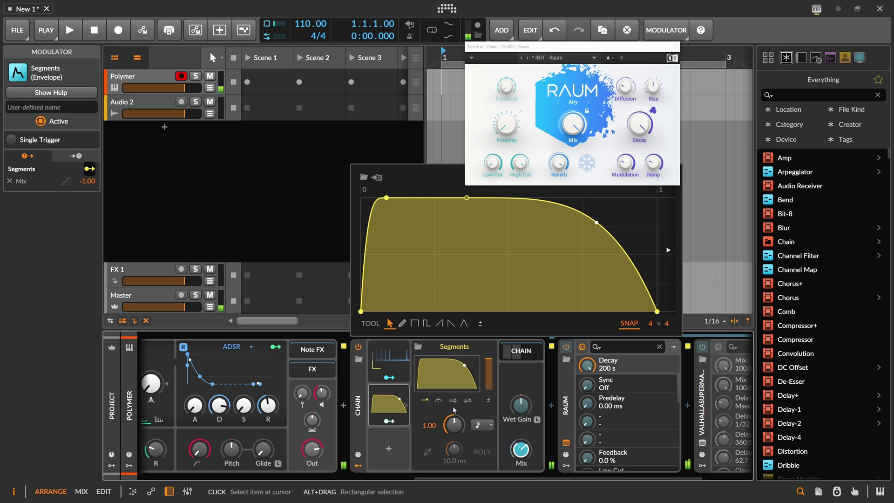
pyautogui.moveTo(386, 198); pyautogui.dragTo(375, 198)
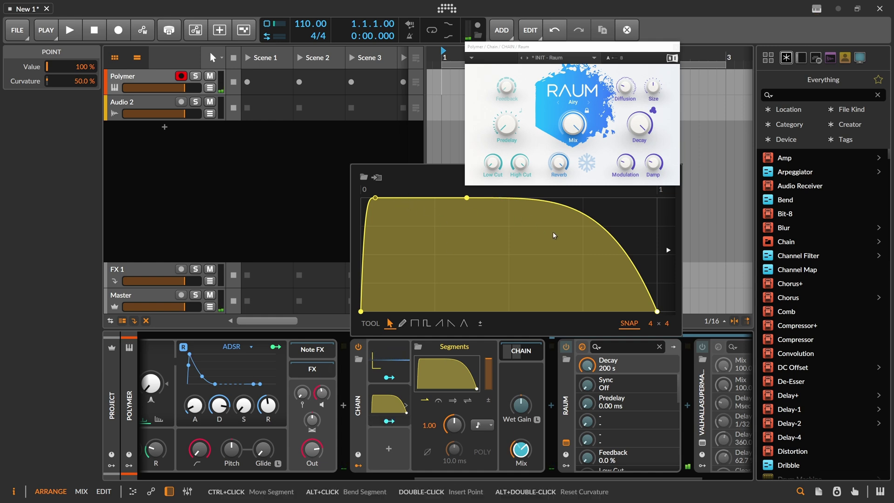
pyautogui.click(676, 48)
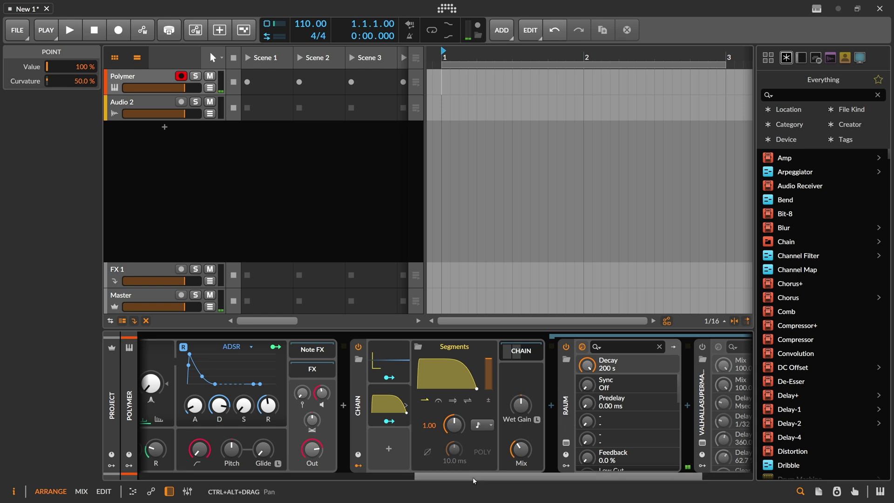
# Step: Create a one-bar clip at bar 1 on the Polymer track, draw a C3 note from its start and return to the arranger
pyautogui.moveTo(473, 477); pyautogui.dragTo(318, 479)
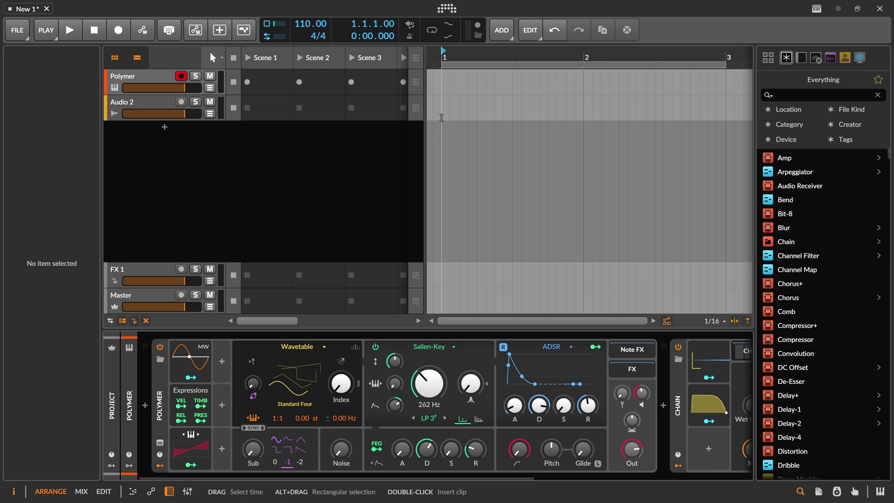
pyautogui.doubleClick(451, 78)
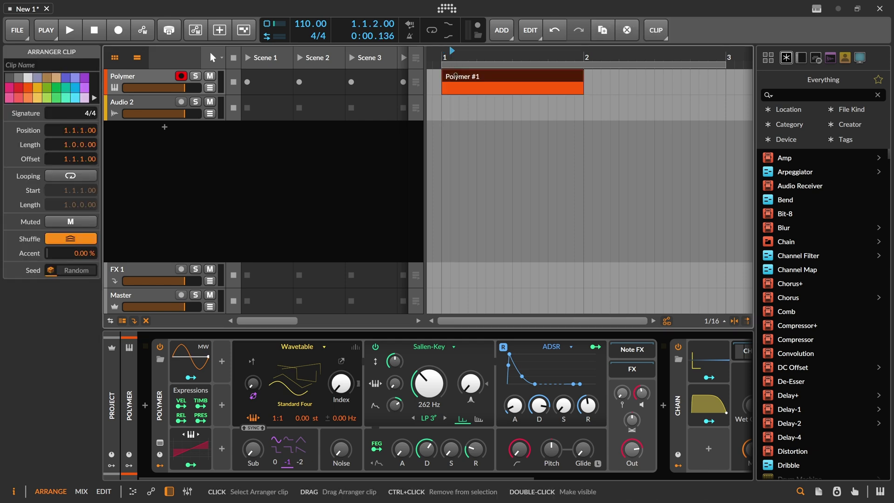
pyautogui.doubleClick(451, 80)
pyautogui.doubleClick(225, 214)
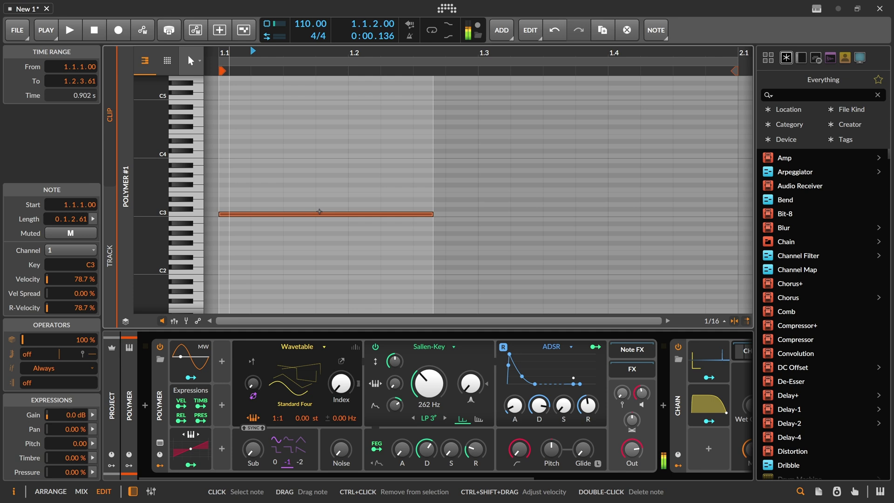
pyautogui.click(271, 233)
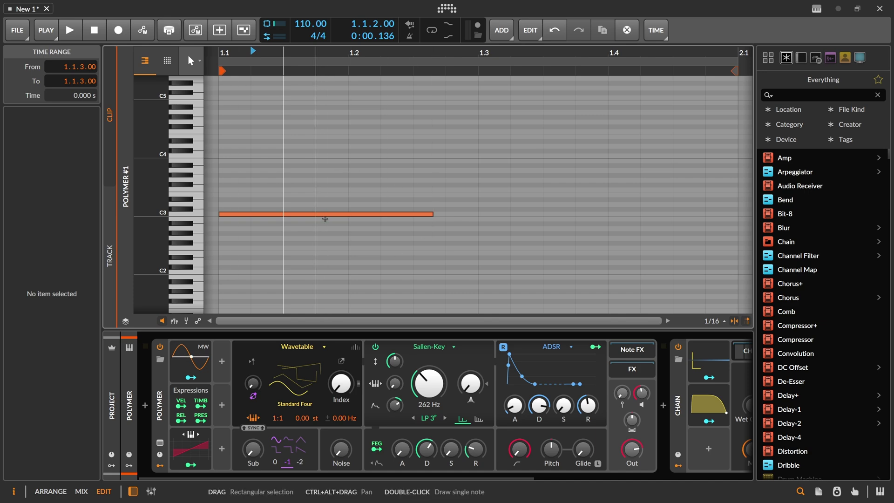
pyautogui.hotkey('alt', '1')
# Step: Insert a Time Shift device before Raum inside the Chain
pyautogui.moveTo(400, 479); pyautogui.dragTo(627, 477)
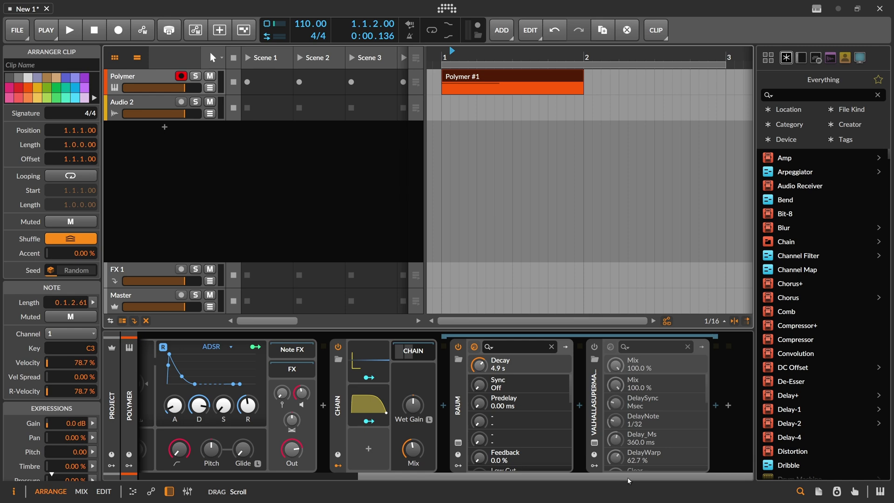
pyautogui.click(443, 406)
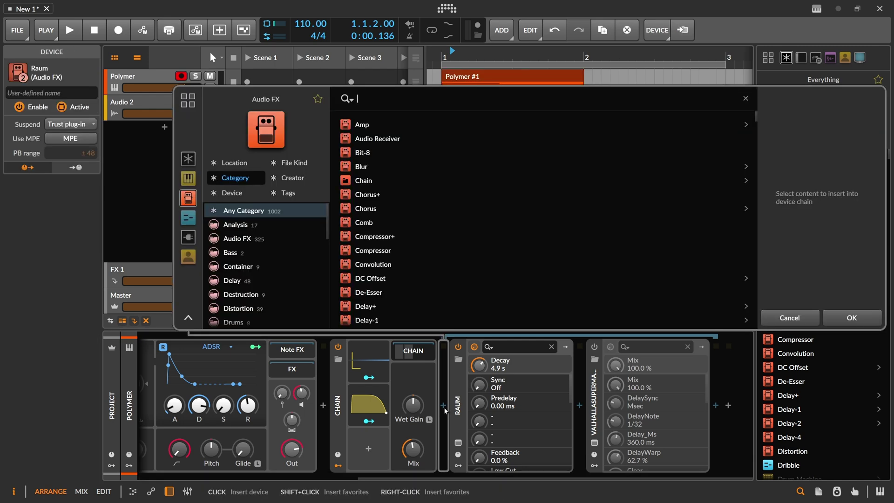
pyautogui.write('time')
pyautogui.press('Return')
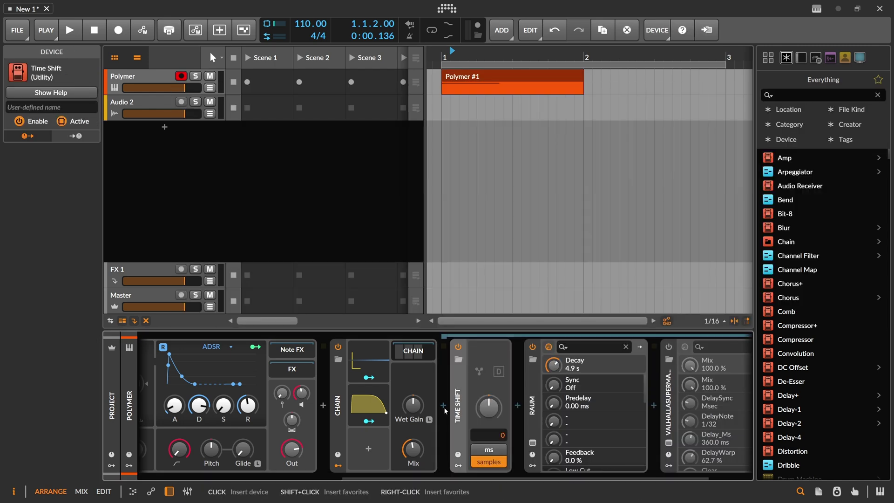
# Step: Switch the Time Shift to milliseconds, raise it to about 377 ms and set the Chain's Mix to 100 %
pyautogui.click(489, 450)
pyautogui.moveTo(489, 408)
pyautogui.mouseDown()
pyautogui.moveTo(488, 375)
pyautogui.moveTo(494, 416)
pyautogui.mouseUp()
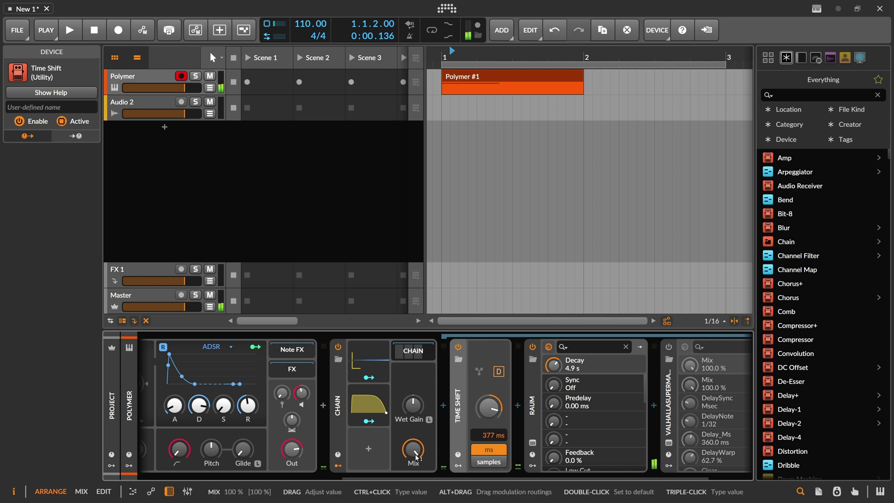
pyautogui.moveTo(416, 454)
pyautogui.mouseDown()
pyautogui.moveTo(415, 473)
pyautogui.moveTo(416, 451)
pyautogui.mouseUp()
# Step: Reduce the Time Shift to 25.0 ms and lower the Chain's Mix from fully wet
pyautogui.moveTo(489, 409); pyautogui.dragTo(489, 415)
pyautogui.keyDown('ctrl'); pyautogui.click(493, 410); pyautogui.keyUp('ctrl')
pyautogui.write('0.')
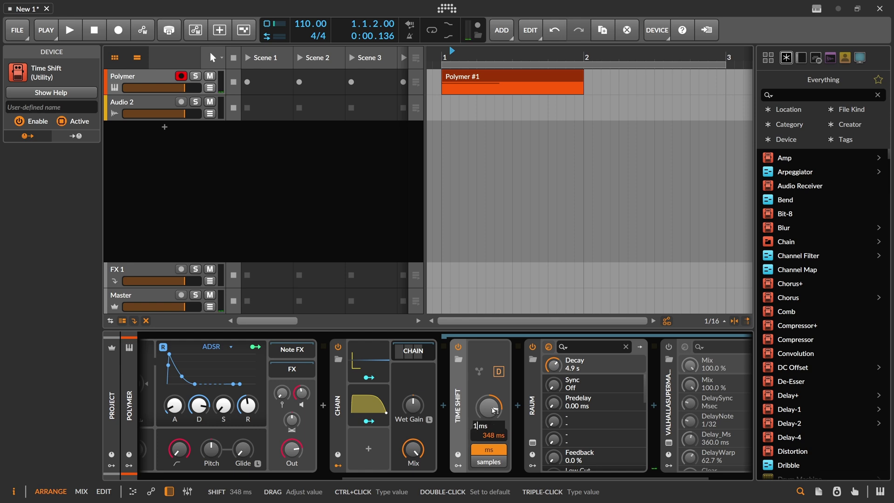
pyautogui.write('0')
pyautogui.press('Return')
pyautogui.moveTo(494, 413); pyautogui.dragTo(494, 411)
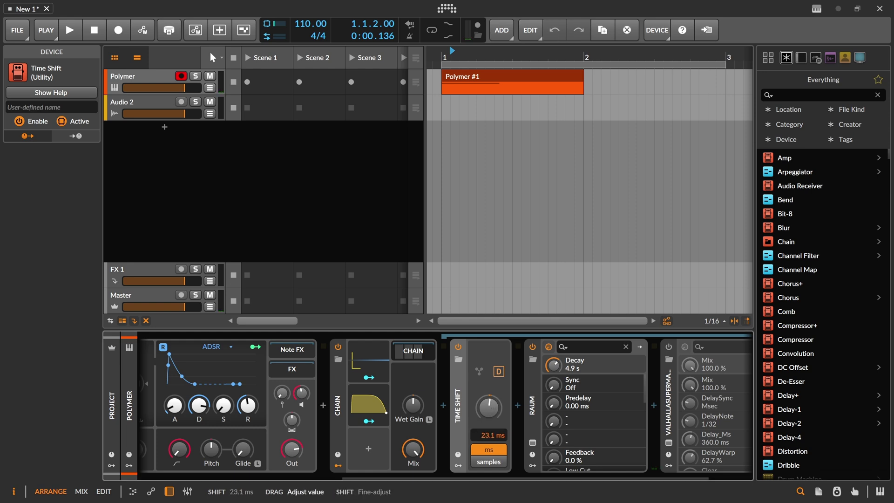
pyautogui.moveTo(490, 414); pyautogui.dragTo(489, 415)
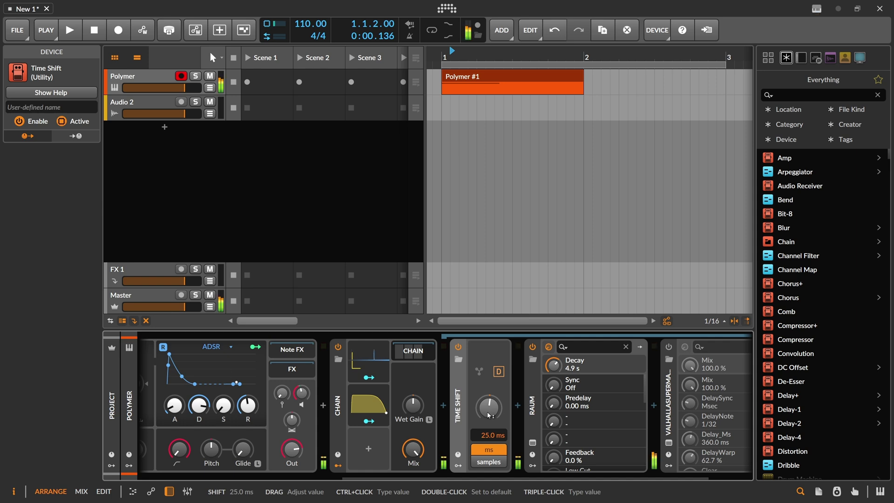
pyautogui.moveTo(413, 449)
pyautogui.mouseDown()
pyautogui.moveTo(413, 479)
pyautogui.moveTo(412, 466)
pyautogui.mouseUp()
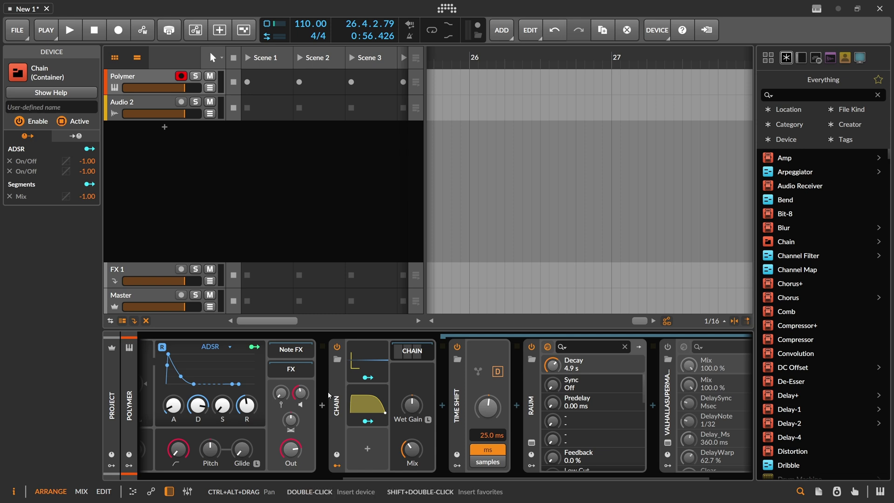
# Step: Insert a Replacer device between Polymer and the Chain
pyautogui.click(339, 408)
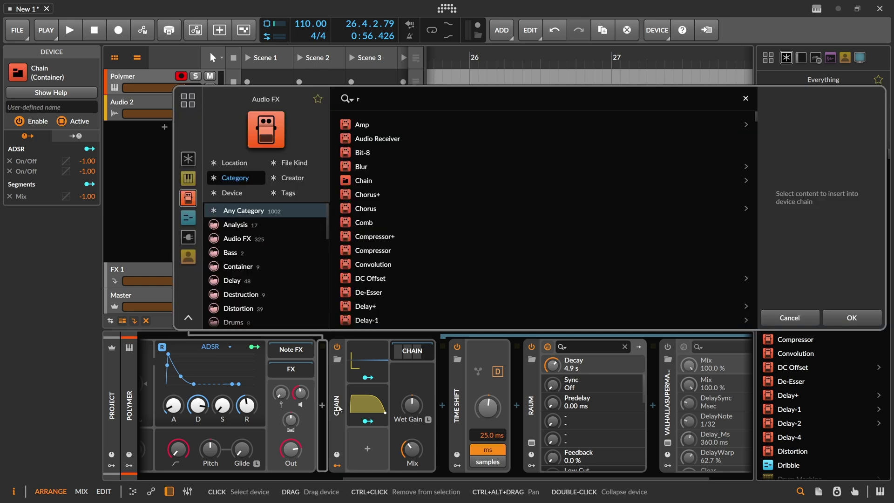
pyautogui.write('repl')
pyautogui.press('Return')
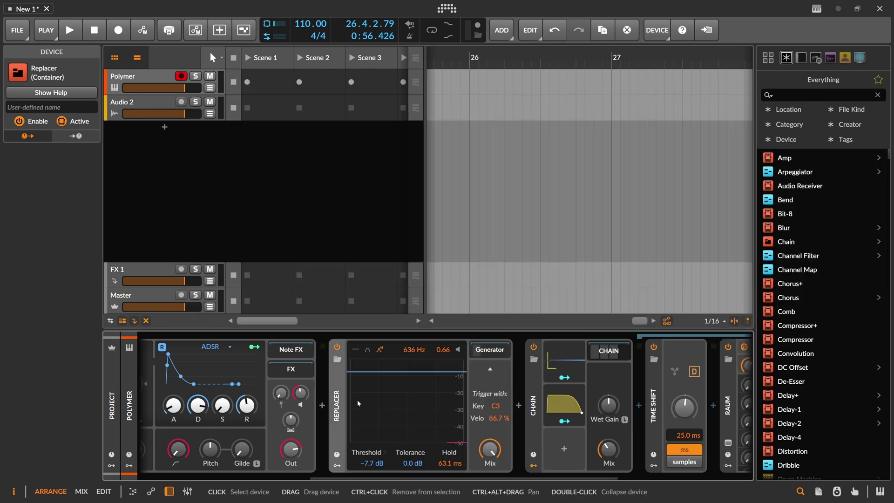
# Step: Open the Replacer's Generator slot and delete the Time Shift device inside it
pyautogui.click(479, 350)
pyautogui.moveTo(393, 476); pyautogui.dragTo(398, 476)
pyautogui.scroll(-3, 399, 476)
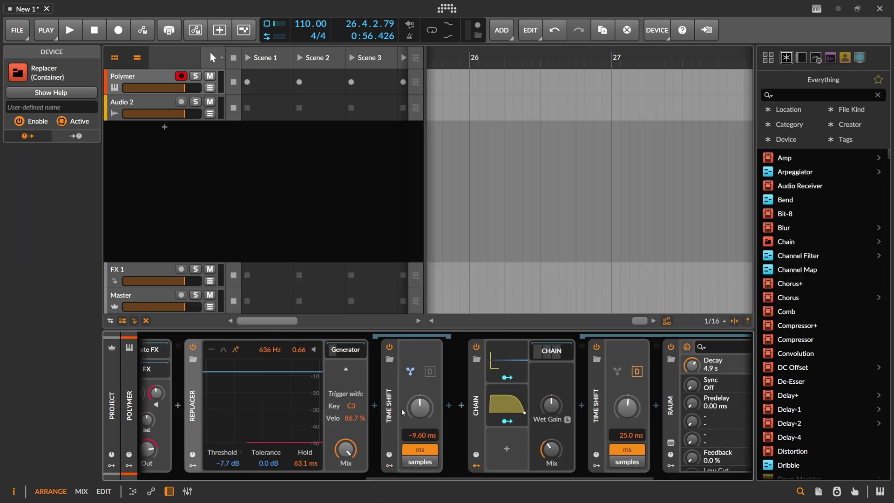
pyautogui.click(390, 407)
pyautogui.press('Delete')
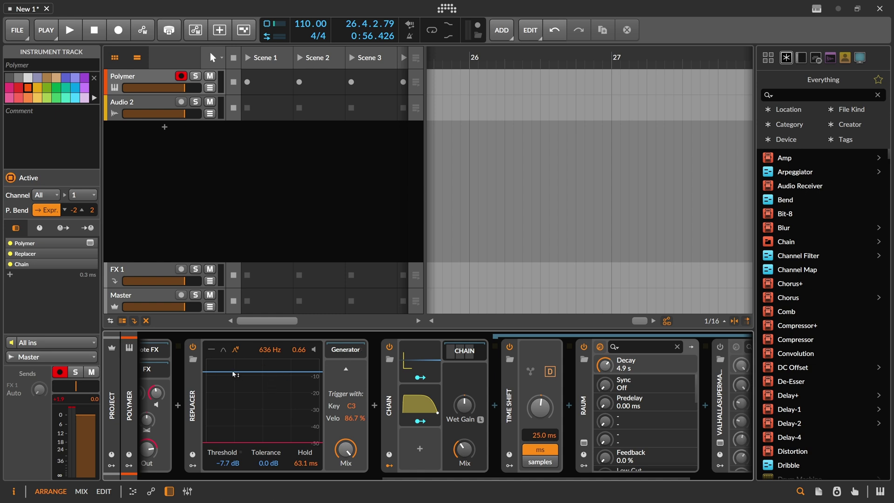
# Step: Lower the Replacer's Threshold to -11.8 dB and move the Chain with its reverbs into the Replacer's Generator slot
pyautogui.moveTo(244, 369); pyautogui.dragTo(320, 380)
pyautogui.click(345, 350)
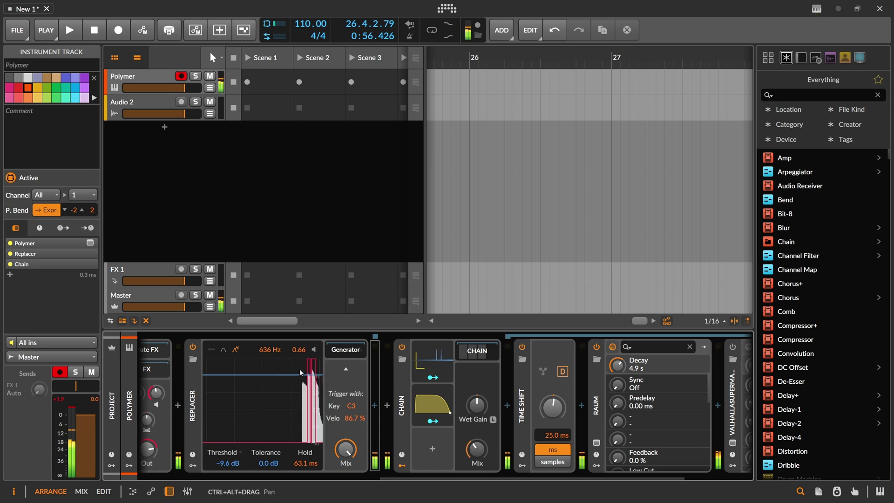
pyautogui.moveTo(292, 376); pyautogui.dragTo(291, 378)
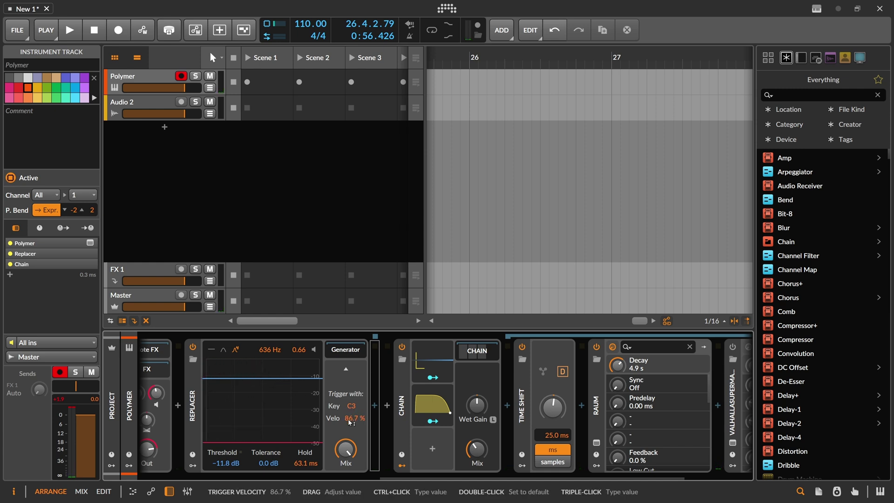
pyautogui.click(401, 387)
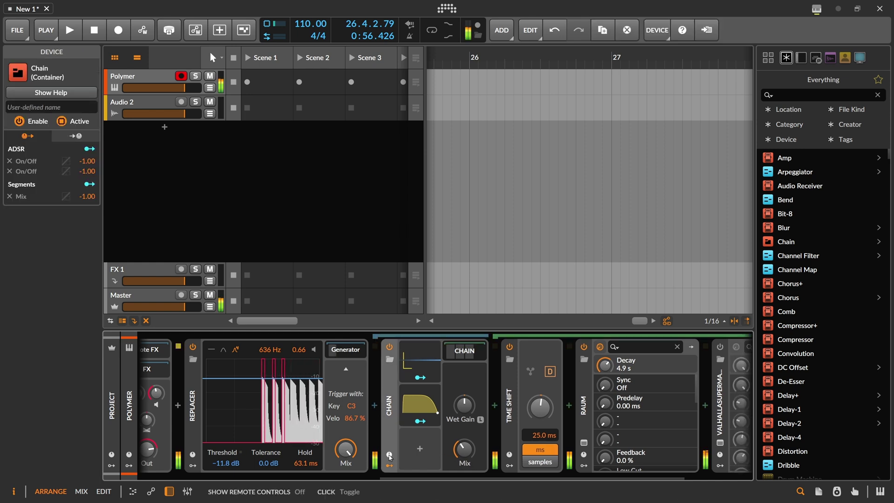
# Step: Raise the Replacer's Threshold to -3.1 dB as a trigger test, and bring it back down to -11.0 dB
pyautogui.moveTo(306, 378); pyautogui.dragTo(270, 359)
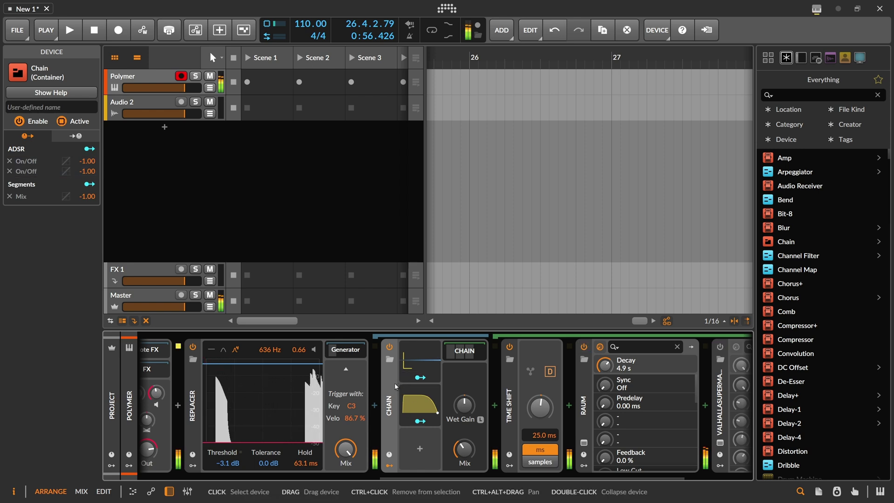
pyautogui.moveTo(300, 363); pyautogui.dragTo(299, 380)
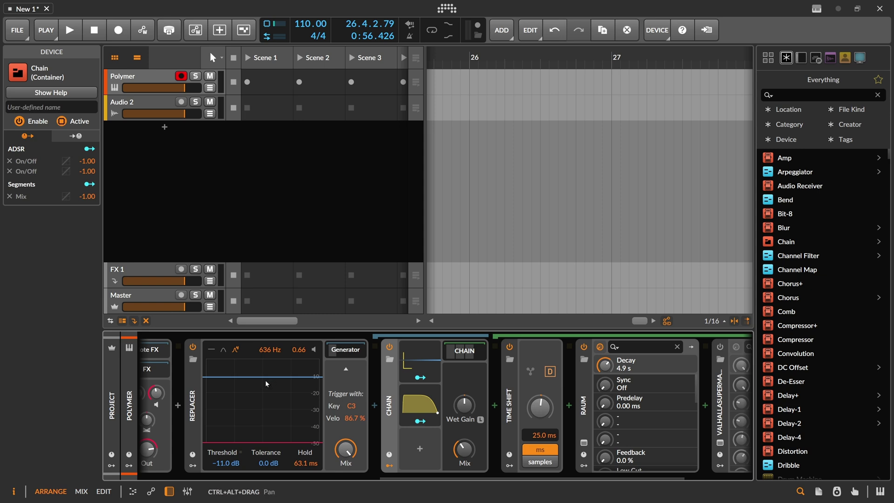
pyautogui.hscroll(-5, 465, 368)
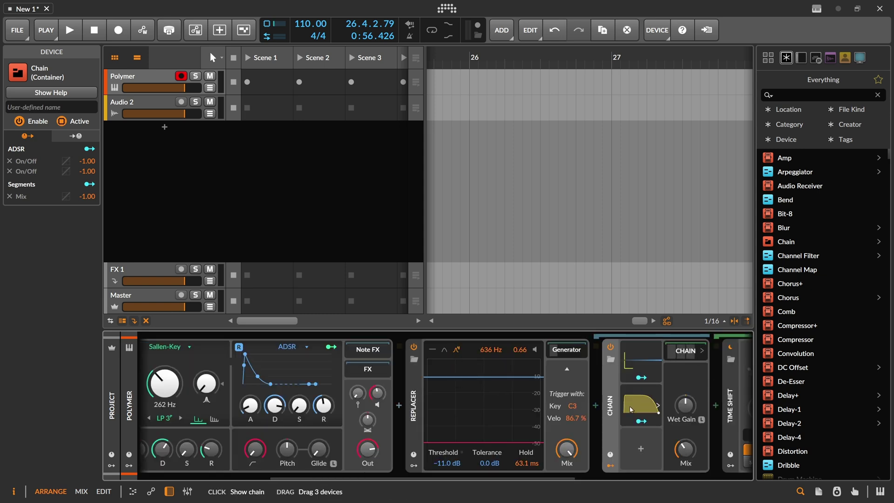
pyautogui.hscroll(5, 510, 472)
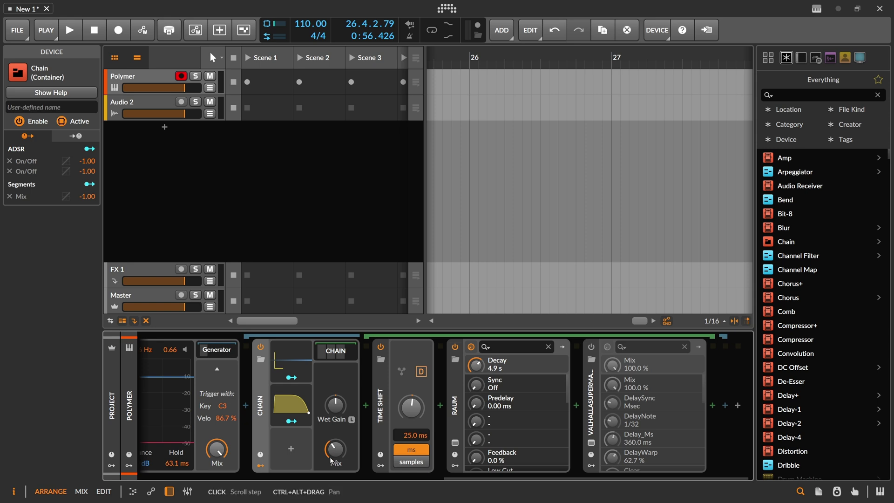
pyautogui.moveTo(426, 478); pyautogui.dragTo(154, 475)
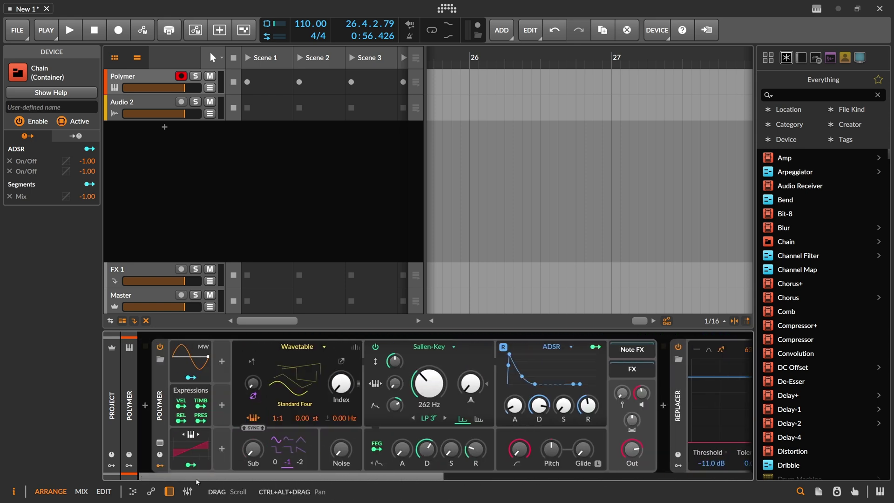